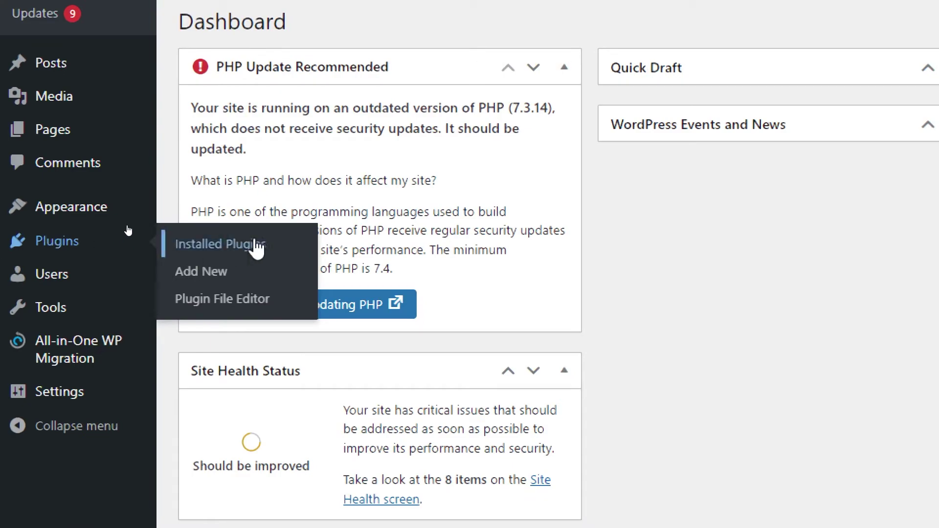
Go to the Add Plugins page and reveal the plugin zip upload form
{"action": "left_click", "coordinate": [193, 277]}
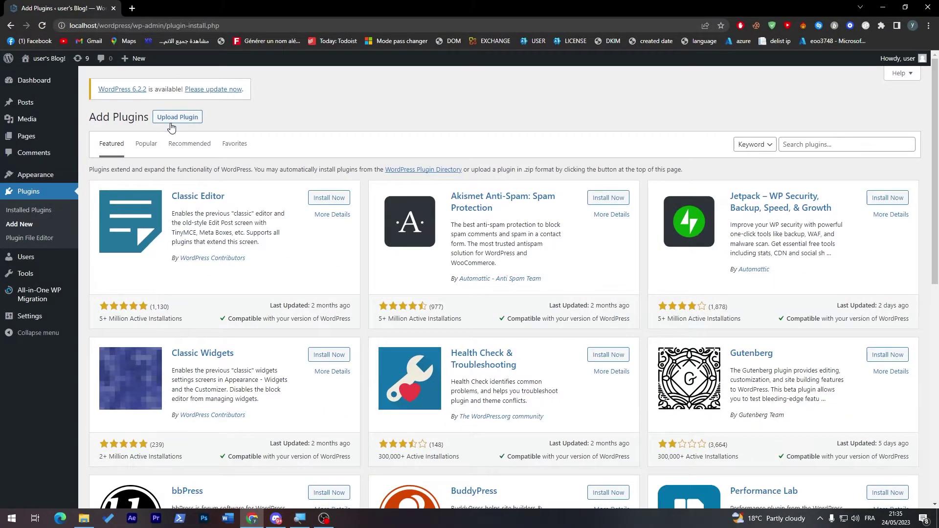
{"action": "left_click", "coordinate": [170, 122]}
Download the WPGetAPI plugin zip from wordpress.org in a new tab, then return to WordPress
{"action": "key", "text": "ctrl+t"}
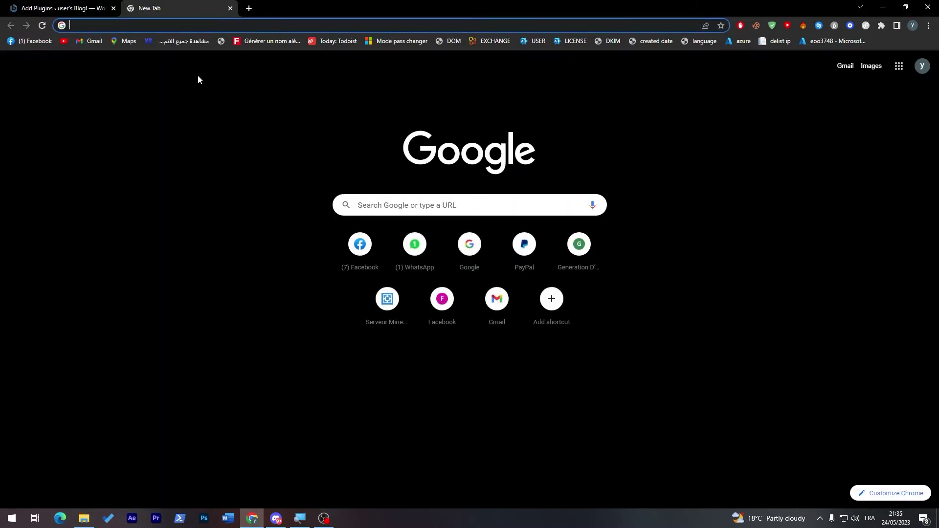
{"action": "type", "text": "wpgetapi "}
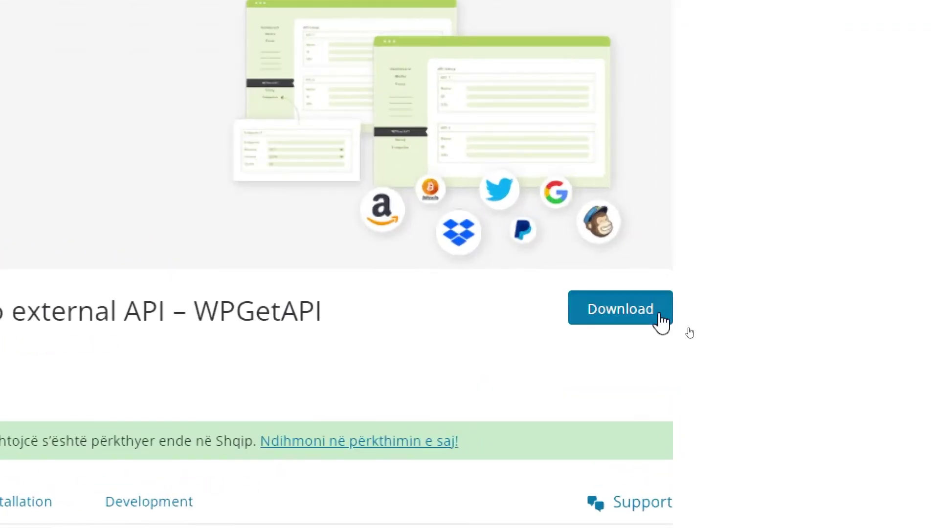
{"action": "left_click", "coordinate": [690, 332]}
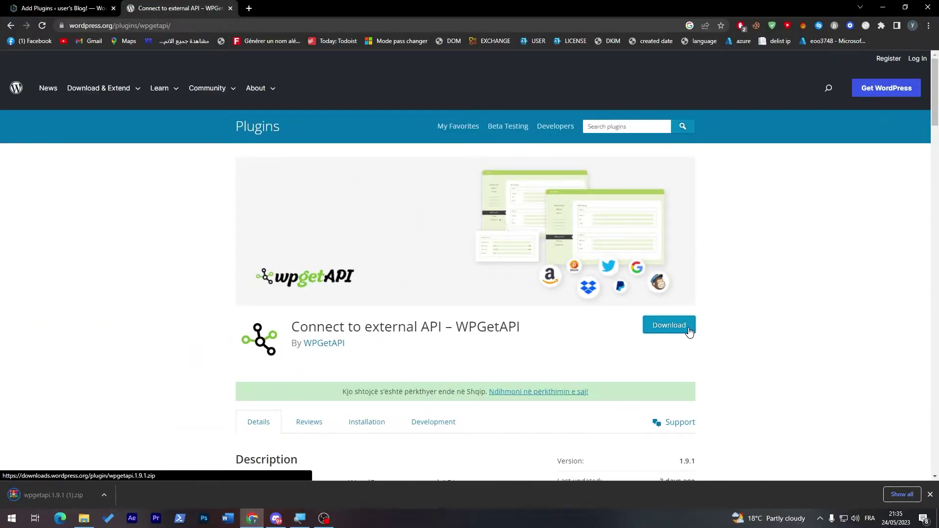
{"action": "scroll", "coordinate": [936, 128], "scroll_direction": "down", "scroll_amount": 4}
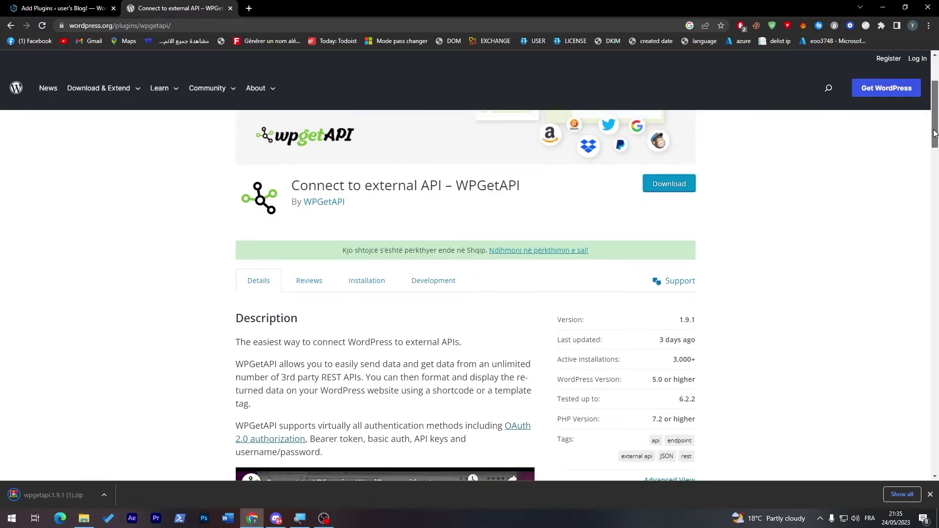
{"action": "scroll", "coordinate": [927, 156], "scroll_direction": "up", "scroll_amount": 1}
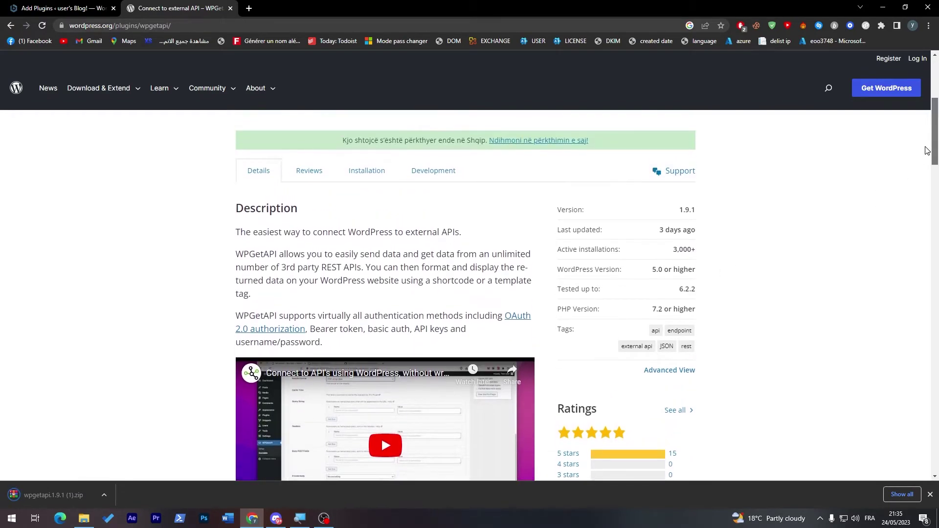
{"action": "left_click", "coordinate": [113, 4]}
Upload the wpgetapi.1.9.1 zip, install it and activate the plugin
{"action": "left_click", "coordinate": [441, 205]}
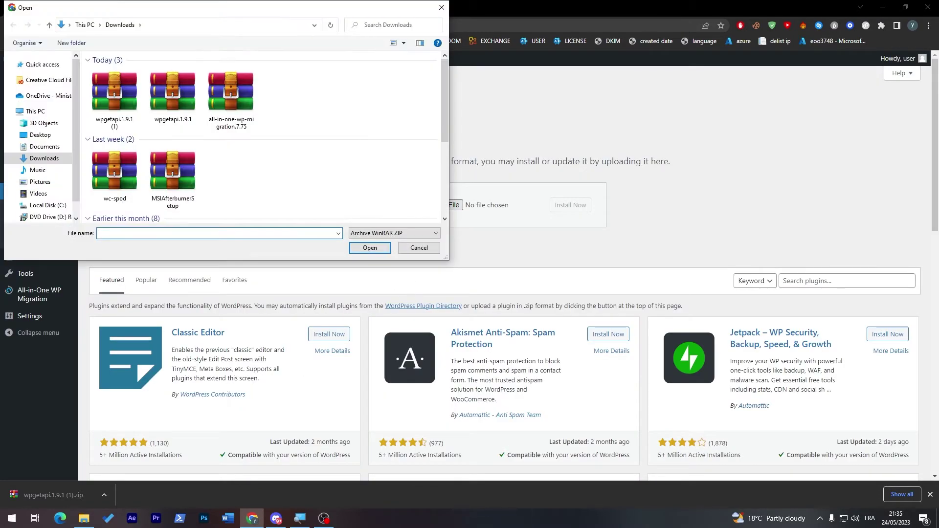
{"action": "key", "text": "Tab"}
{"action": "key", "text": "Right"}
{"action": "left_click", "coordinate": [368, 248]}
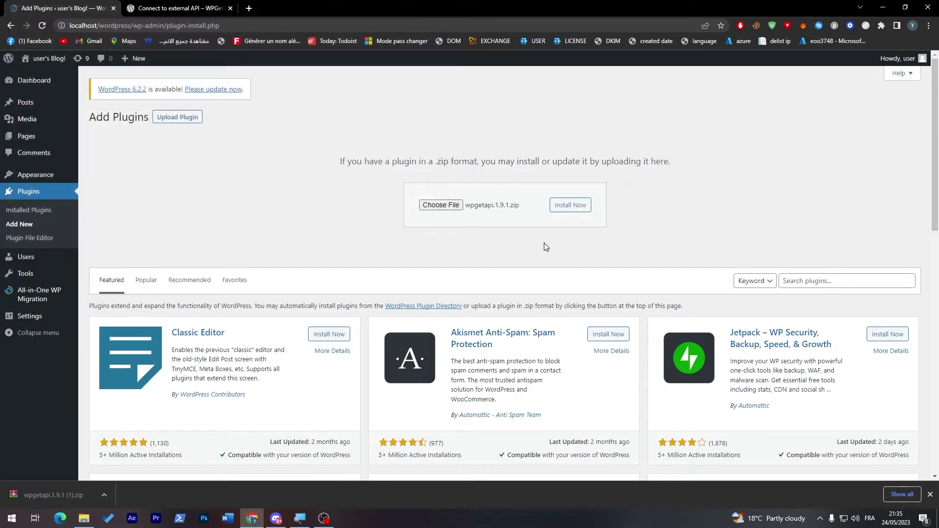
{"action": "left_click", "coordinate": [572, 212]}
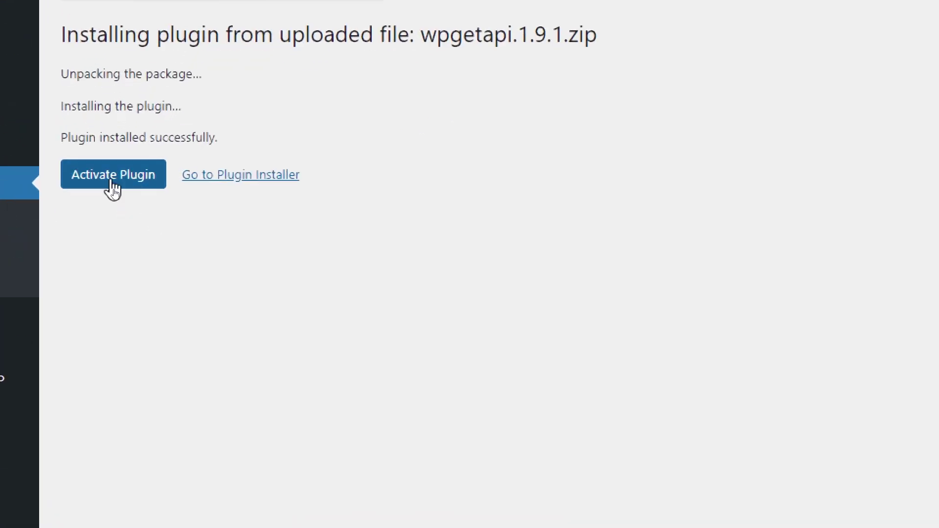
{"action": "left_click", "coordinate": [113, 190]}
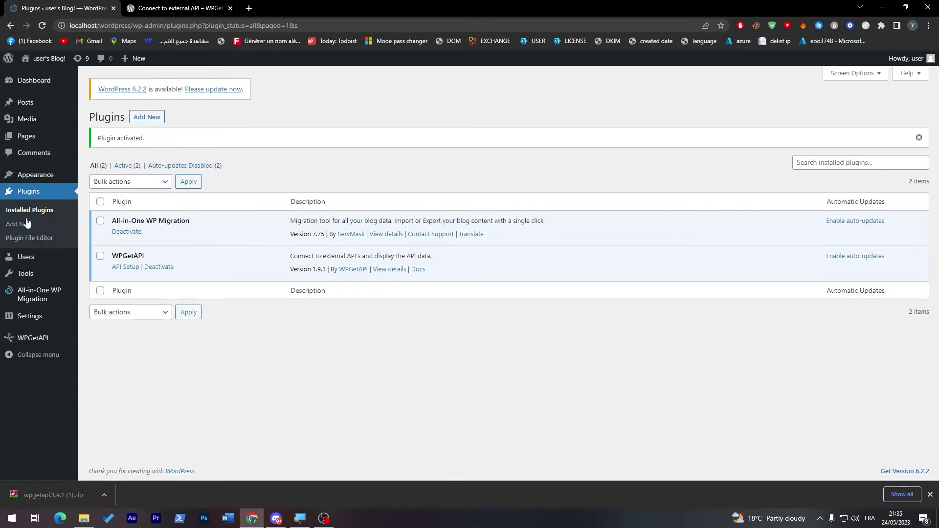
Search the plugin directory for wpgetapi, then view WPGetAPI 1.9.1 among Installed Plugins
{"action": "left_click", "coordinate": [26, 223]}
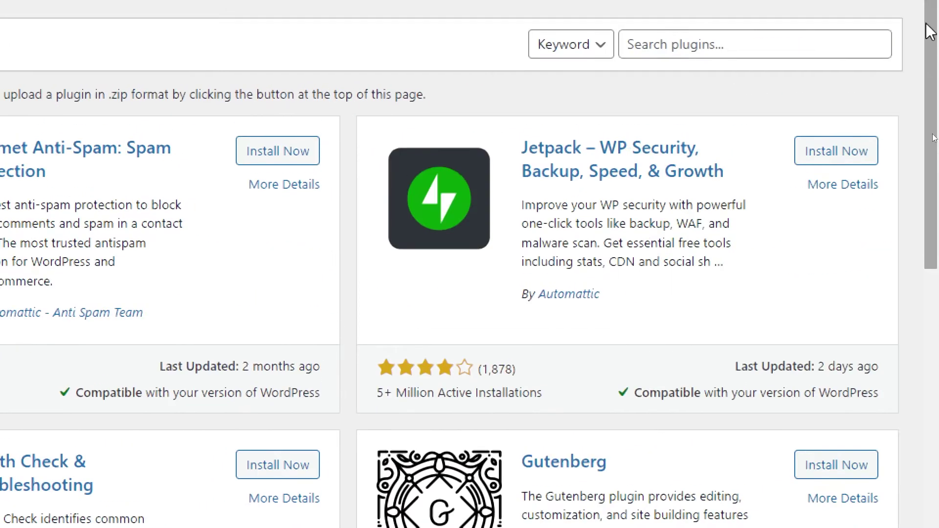
{"action": "left_click", "coordinate": [805, 46]}
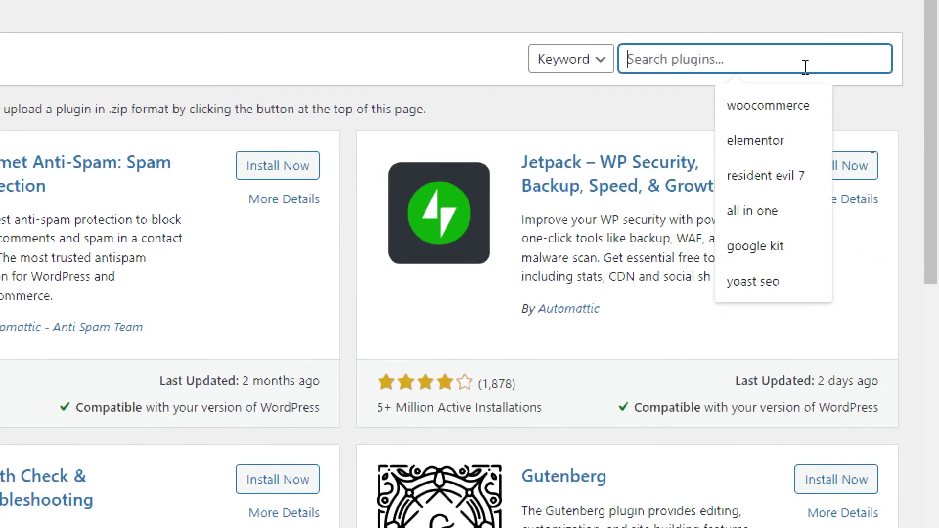
{"action": "type", "text": "wpgetapi"}
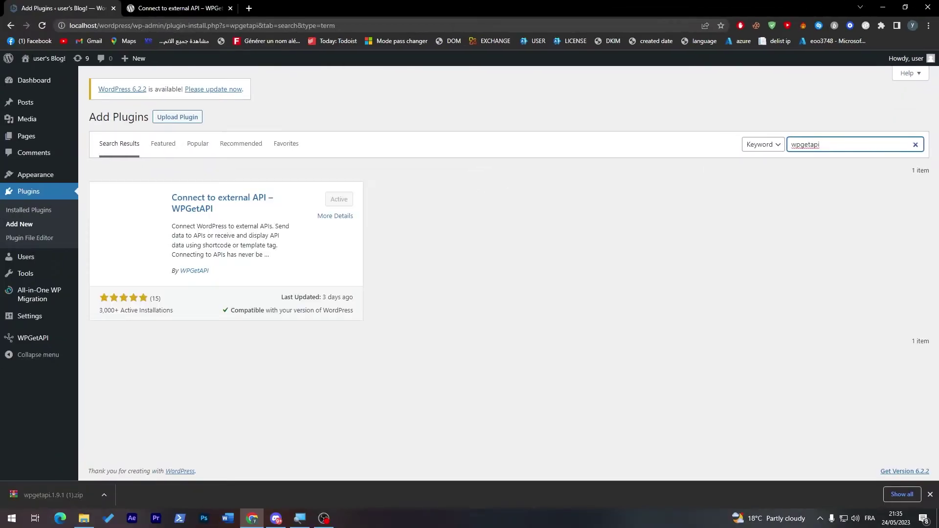
{"action": "left_click", "coordinate": [588, 220]}
{"action": "mouse_move", "coordinate": [158, 190]}
{"action": "left_mouse_down"}
{"action": "mouse_move", "coordinate": [224, 213]}
{"action": "mouse_move", "coordinate": [182, 199]}
{"action": "left_mouse_up"}
{"action": "left_click", "coordinate": [235, 223]}
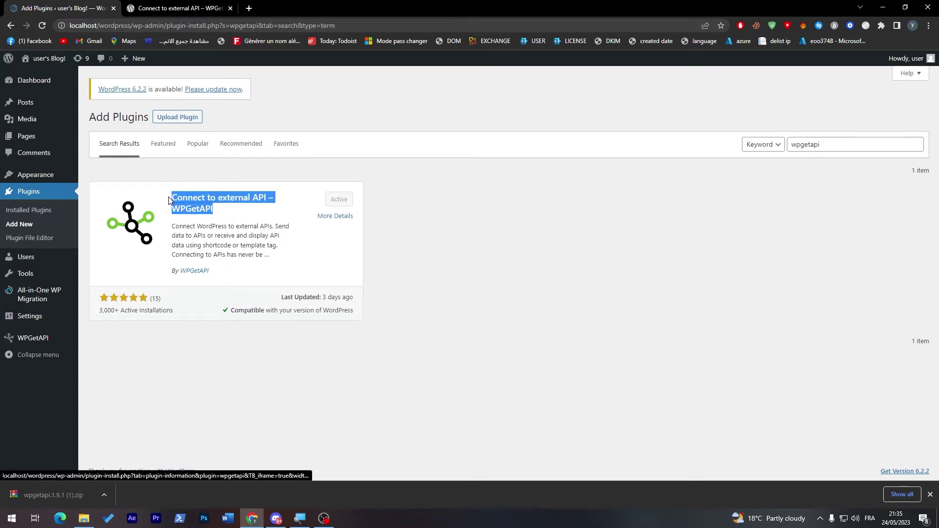
{"action": "left_click", "coordinate": [170, 182]}
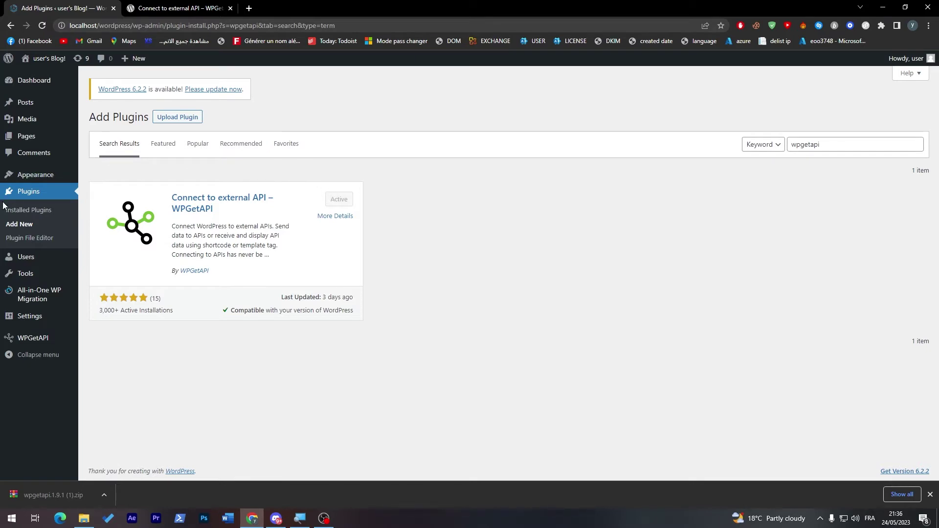
{"action": "left_click", "coordinate": [36, 210]}
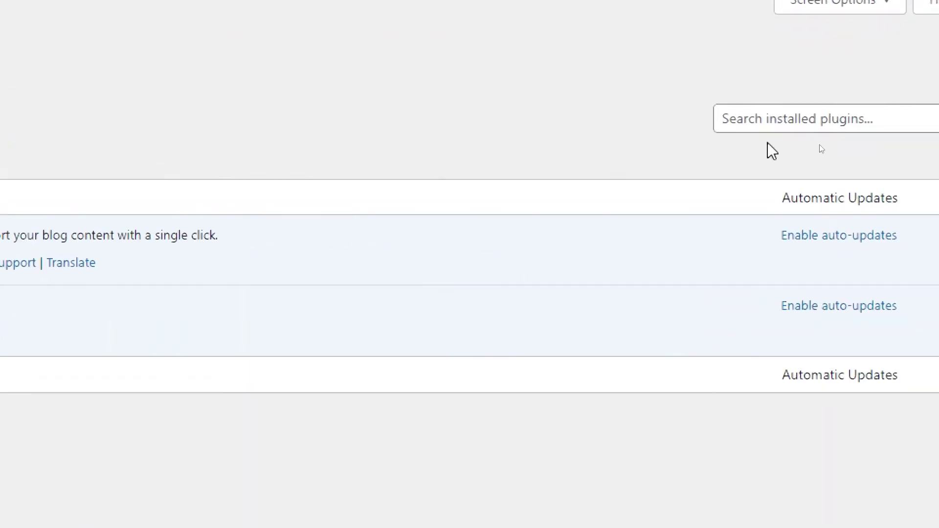
Open WPGetAPI API Setup and name API 1 'Google maps', copying the name
{"action": "left_click", "coordinate": [156, 329]}
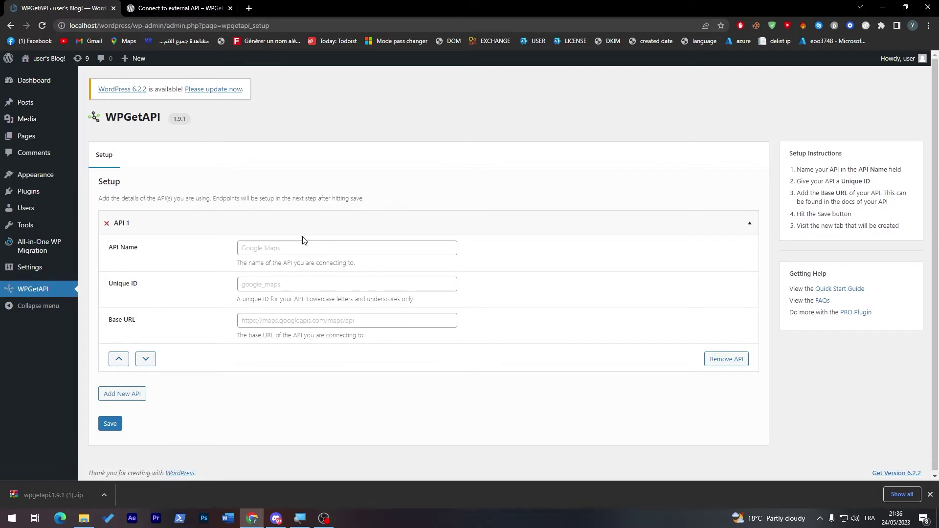
{"action": "key", "text": "Return"}
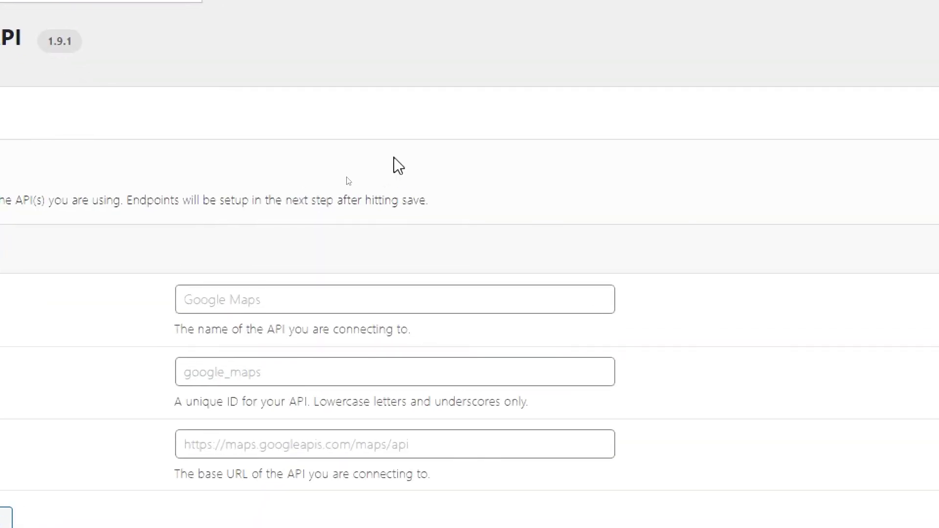
{"action": "left_click", "coordinate": [539, 258]}
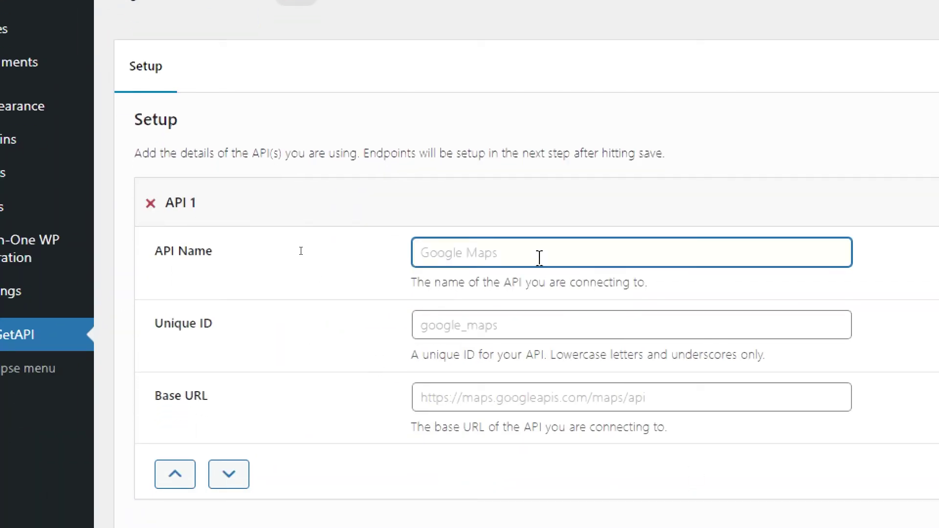
{"action": "type", "text": "Google "}
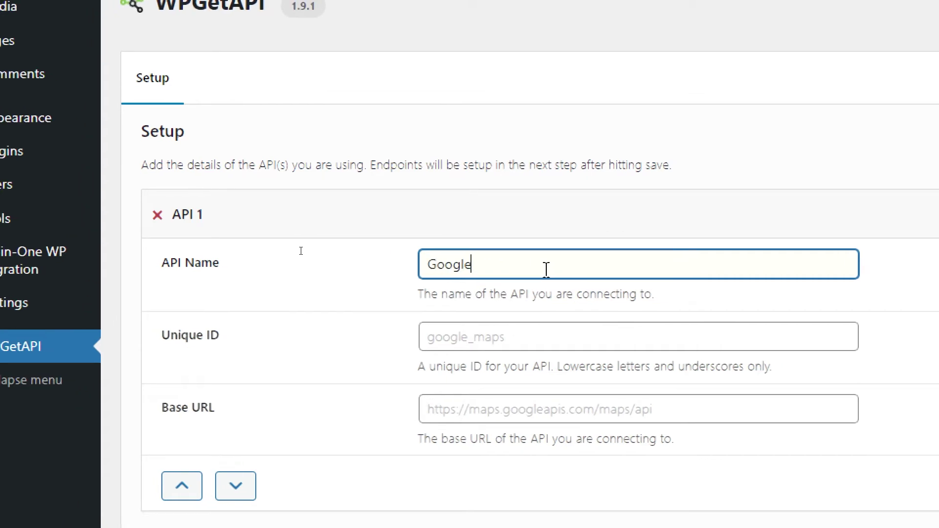
{"action": "type", "text": "m"}
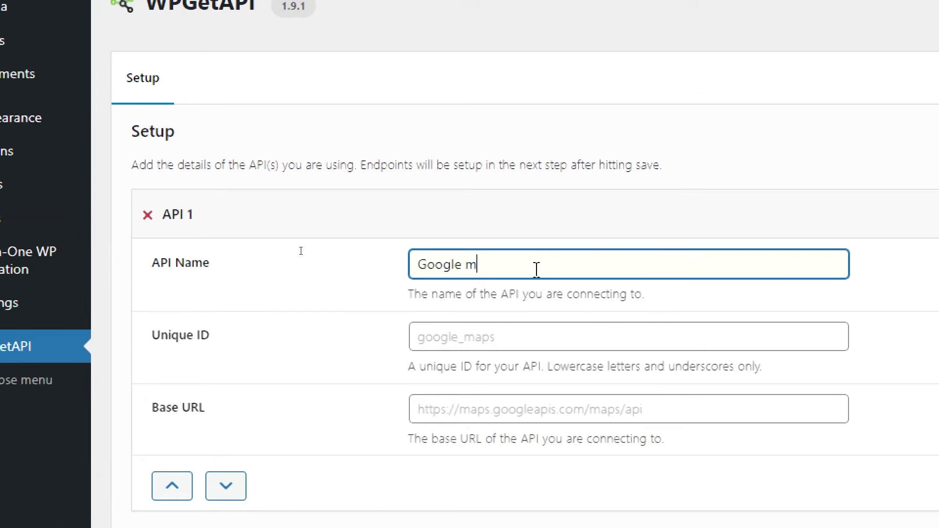
{"action": "type", "text": "aps"}
{"action": "key", "text": "ctrl+a"}
{"action": "key", "text": "ctrl+c"}
Set the unique ID to Google_maps and leave the base URL empty
{"action": "left_click", "coordinate": [447, 345]}
{"action": "key", "text": "ctrl+v"}
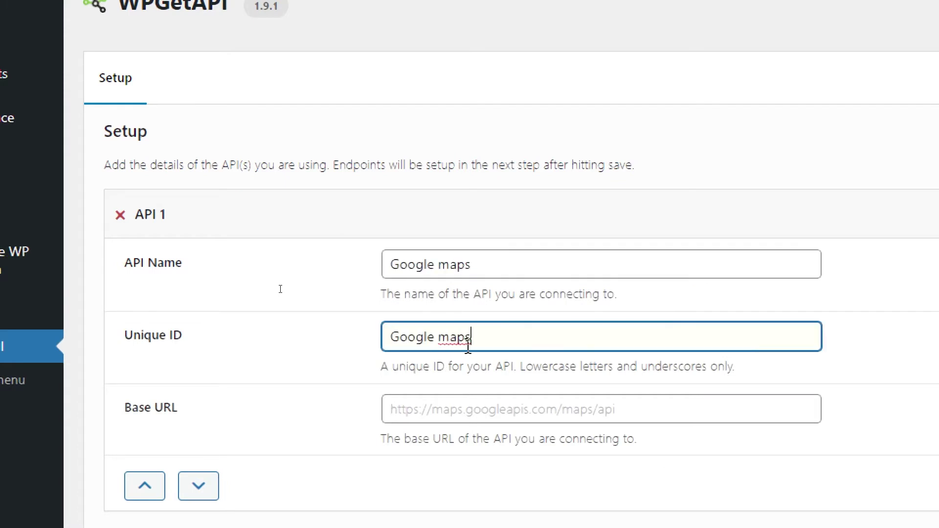
{"action": "key", "text": "BackSpace"}
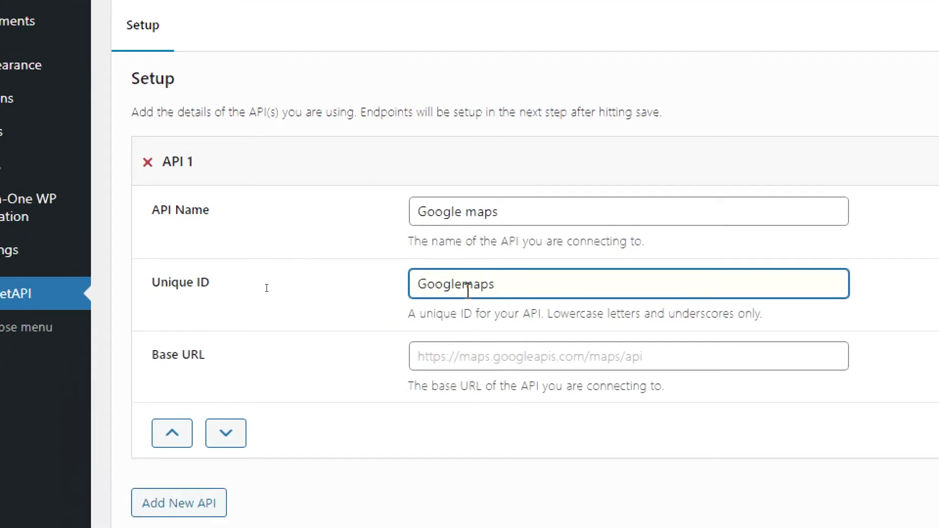
{"action": "type", "text": "_"}
{"action": "left_click", "coordinate": [434, 341]}
{"action": "type", "text": "h"}
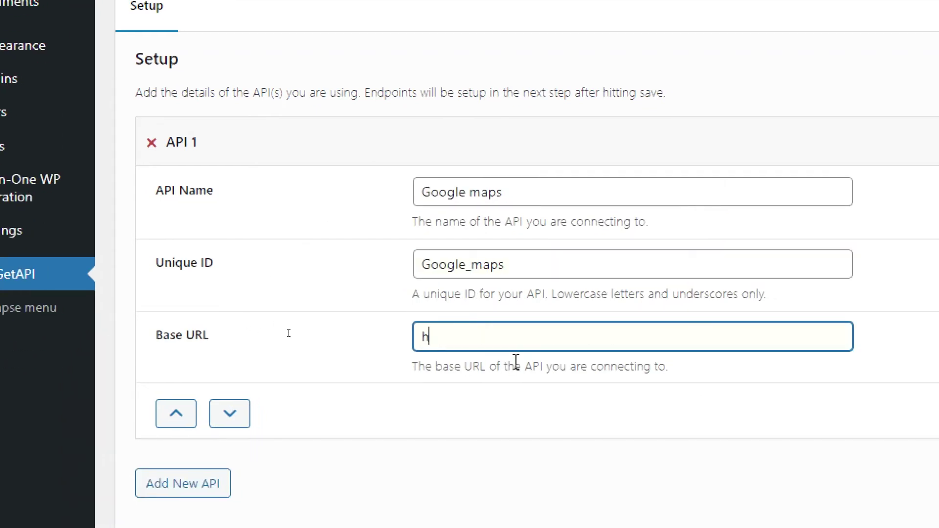
{"action": "type", "text": "ttp"}
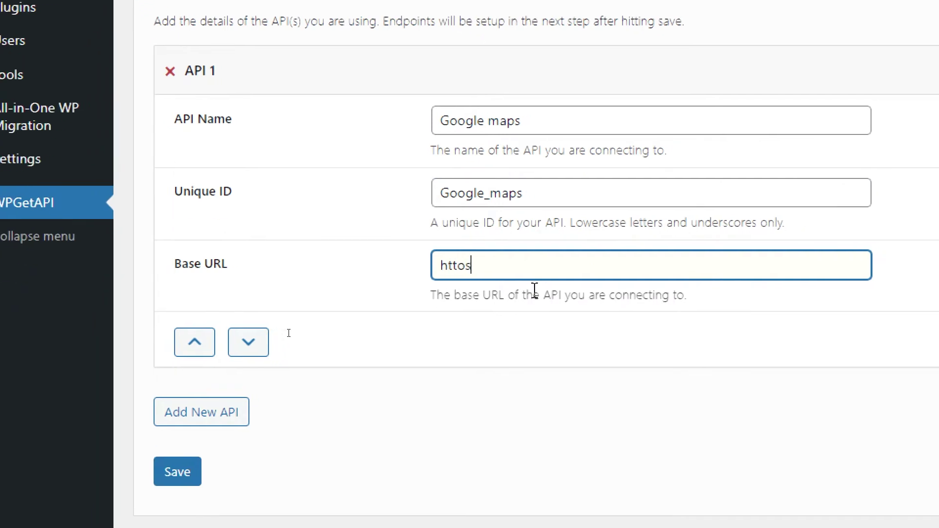
{"action": "key", "text": "BackSpace"}
{"action": "key", "text": "BackSpace"}
{"action": "key", "text": "BackSpace"}
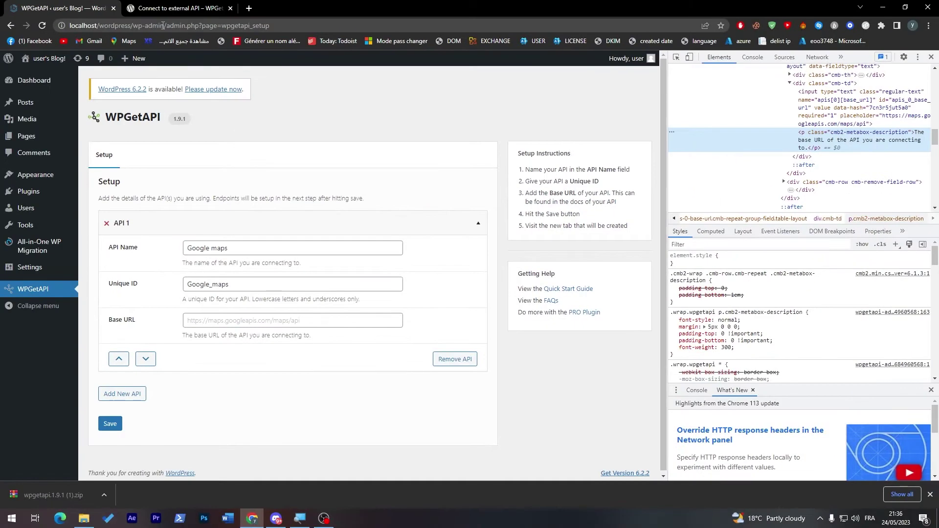
Search for the Google Maps API in a new tab and open Google Maps Platform
{"action": "left_click", "coordinate": [246, 7]}
{"action": "type", "text": "google "}
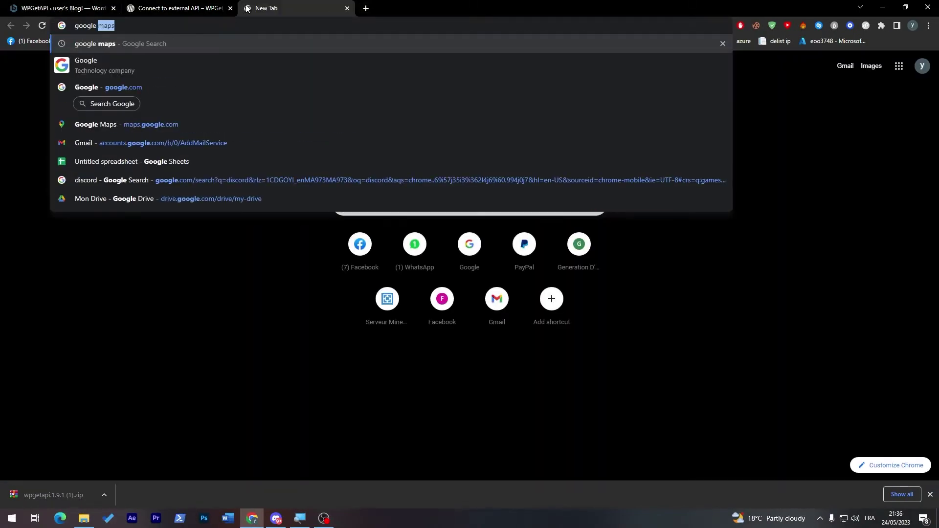
{"action": "type", "text": "map api"}
{"action": "key", "text": "Return"}
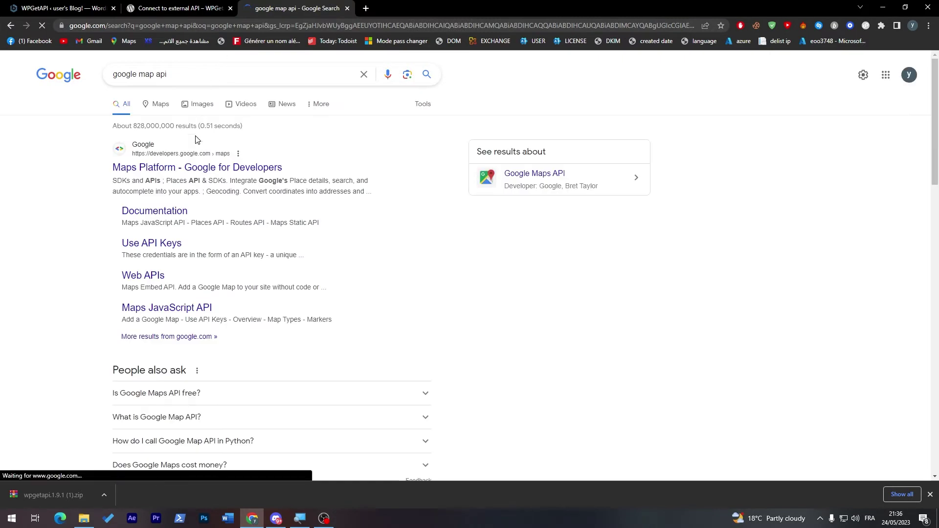
{"action": "left_click", "coordinate": [258, 166]}
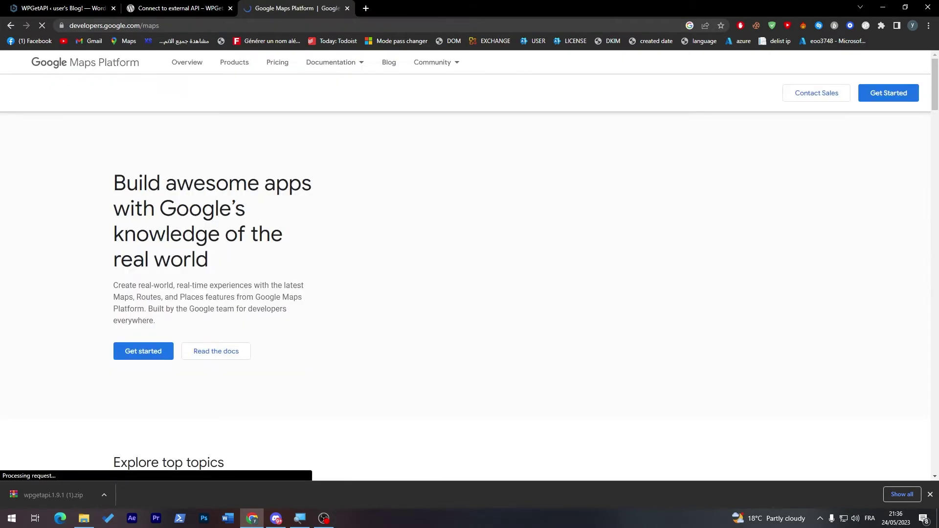
Start the free trial, accept the terms, reach payment verification, then close the tab
{"action": "left_click", "coordinate": [160, 357]}
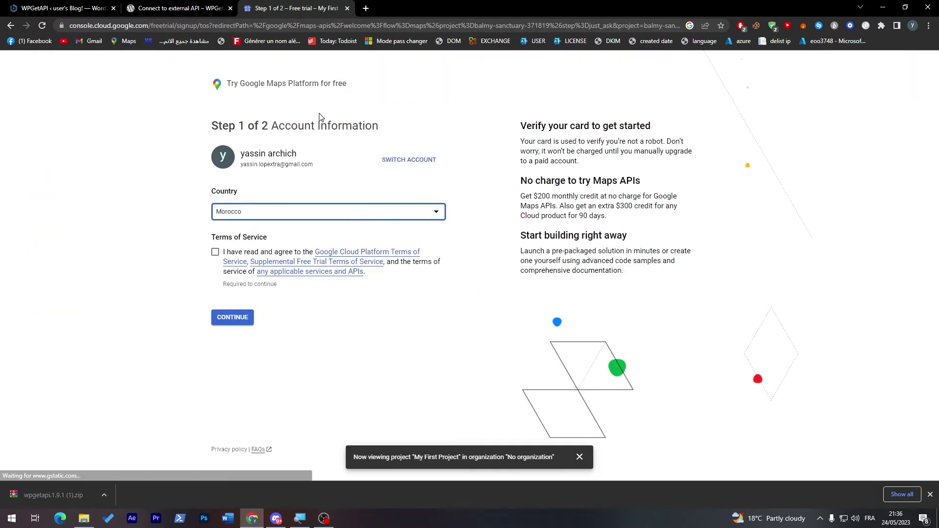
{"action": "left_click", "coordinate": [215, 255]}
{"action": "left_click", "coordinate": [232, 318]}
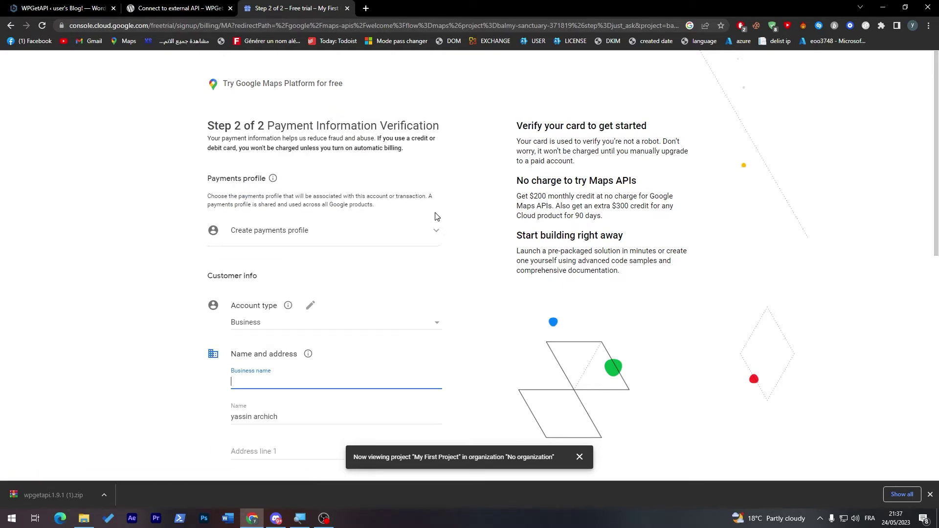
{"action": "scroll", "coordinate": [924, 191], "scroll_direction": "down", "scroll_amount": 2}
{"action": "scroll", "coordinate": [912, 252], "scroll_direction": "down", "scroll_amount": 2}
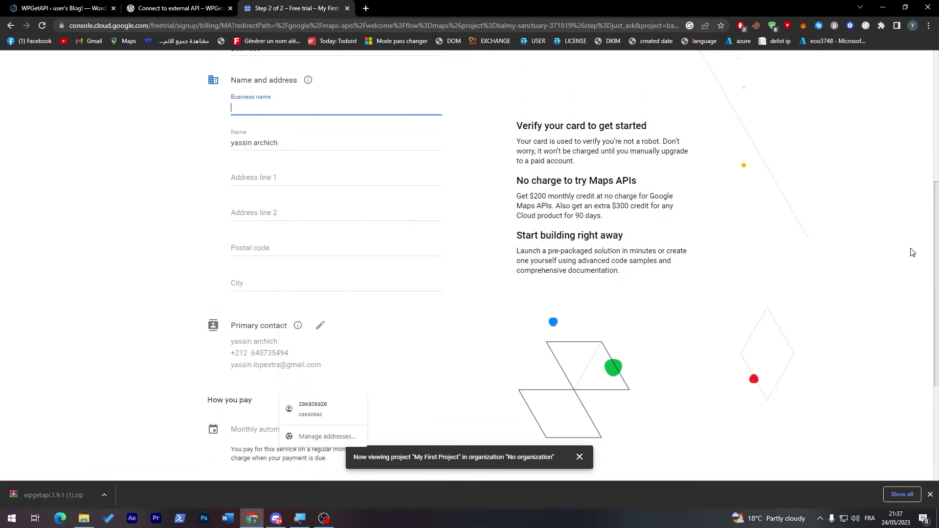
{"action": "scroll", "coordinate": [901, 327], "scroll_direction": "down", "scroll_amount": 2}
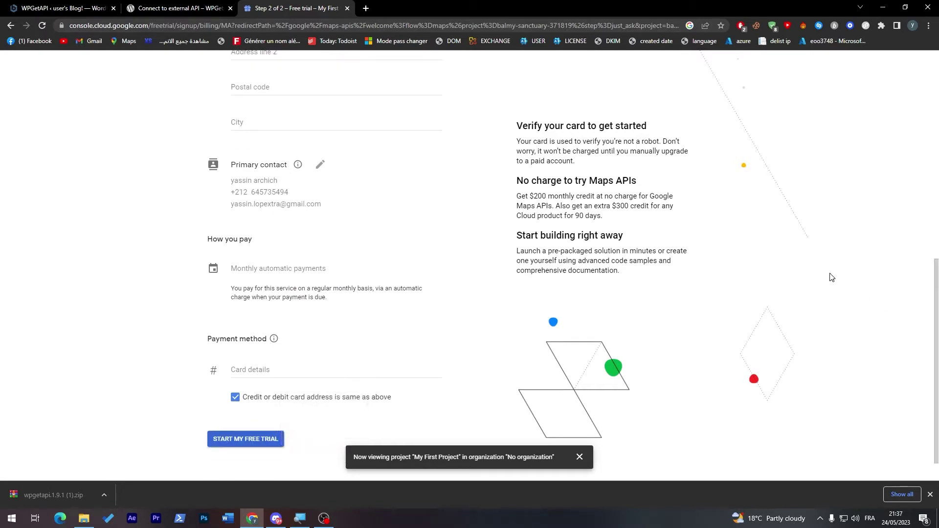
{"action": "scroll", "coordinate": [882, 264], "scroll_direction": "up", "scroll_amount": 8}
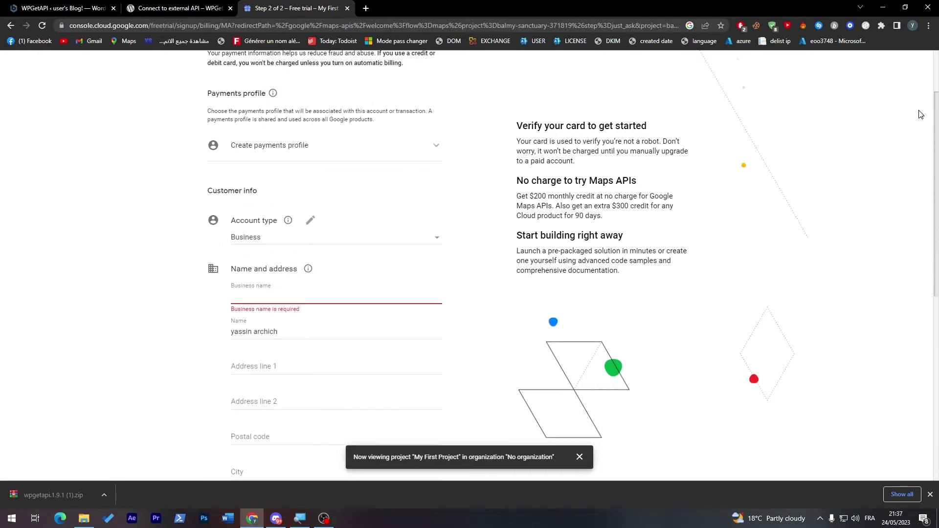
{"action": "scroll", "coordinate": [917, 109], "scroll_direction": "up", "scroll_amount": 1}
{"action": "scroll", "coordinate": [900, 87], "scroll_direction": "up", "scroll_amount": 1}
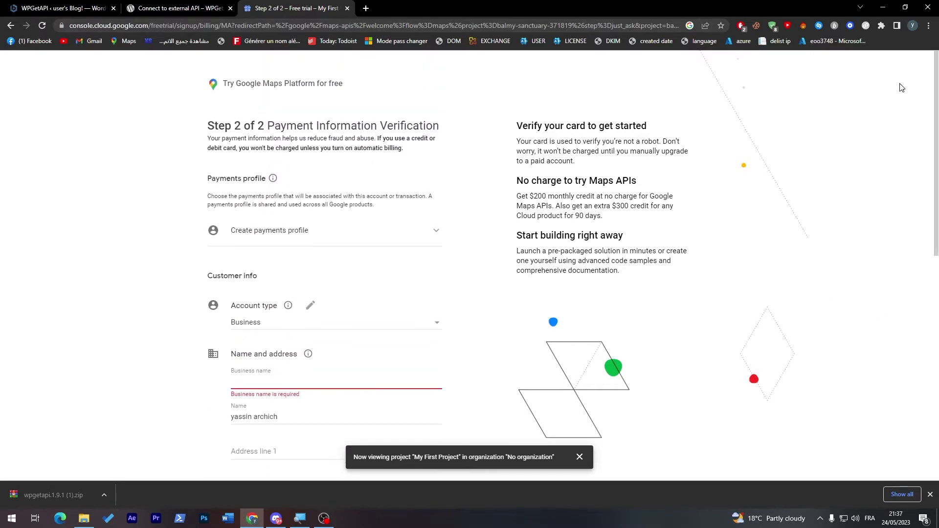
{"action": "left_click", "coordinate": [348, 8]}
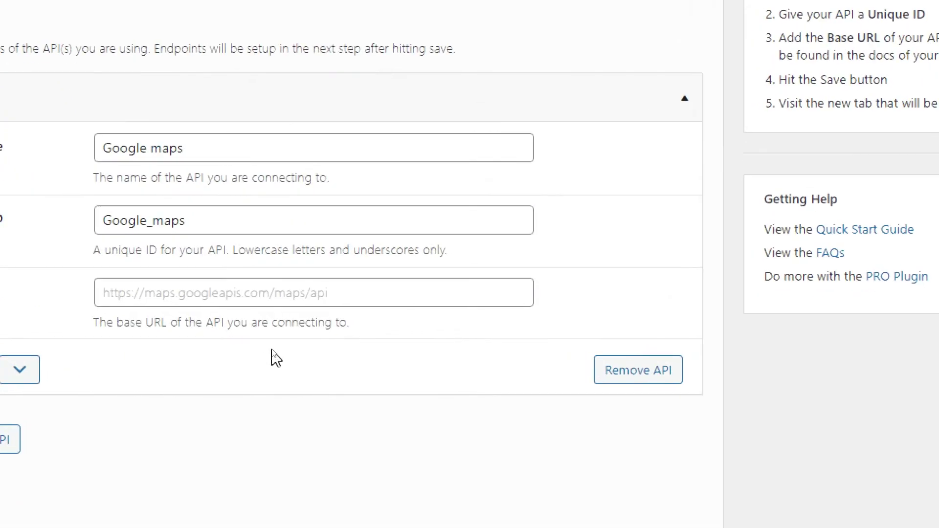
Enter placeholder text as API 1's base URL and add a second, empty API entry
{"action": "left_click", "coordinate": [254, 315]}
{"action": "type", "text": "ezaeaz"}
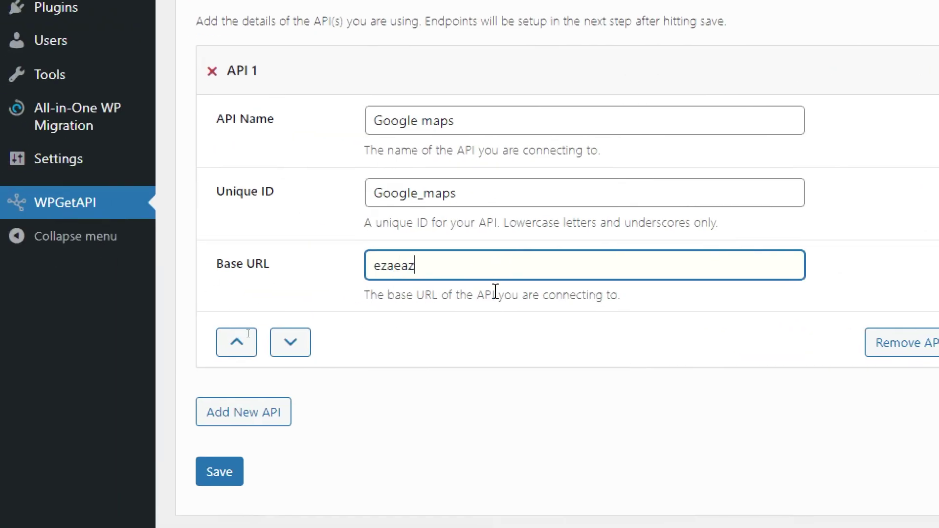
{"action": "type", "text": "eazezae"}
{"action": "left_click", "coordinate": [286, 412]}
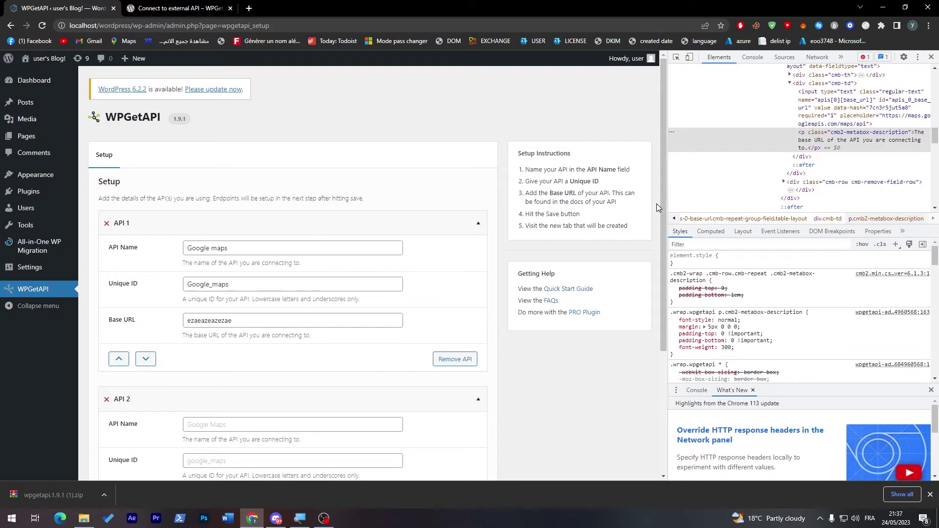
{"action": "left_click_drag", "start_coordinate": [660, 226], "coordinate": [655, 289]}
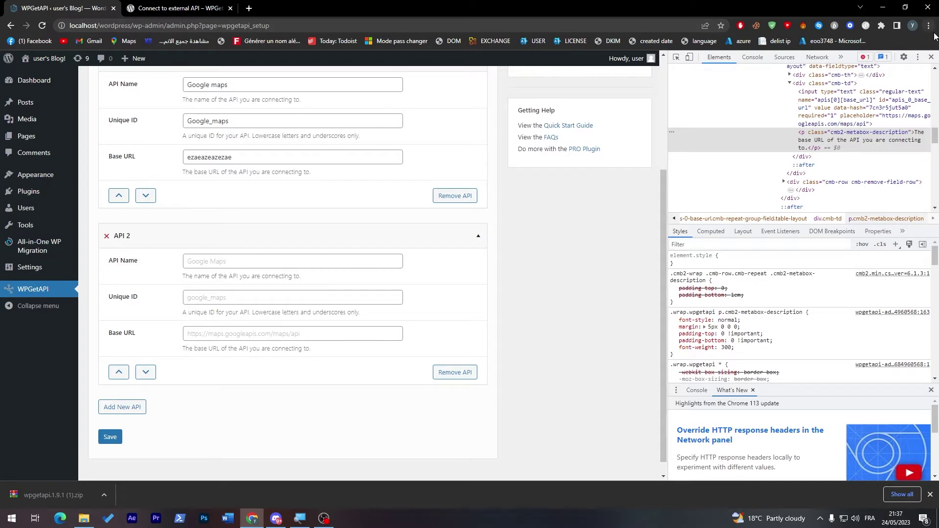
{"action": "left_click", "coordinate": [932, 57]}
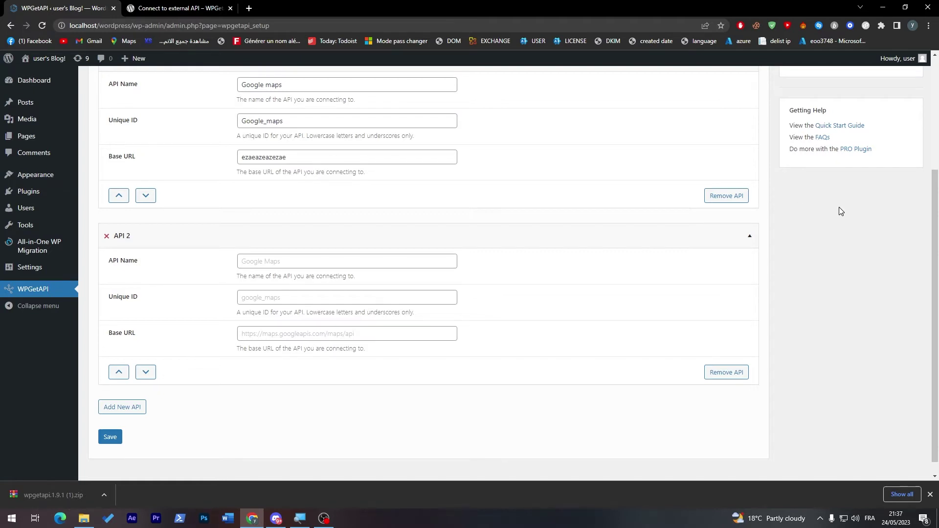
{"action": "left_click_drag", "start_coordinate": [934, 220], "coordinate": [928, 160]}
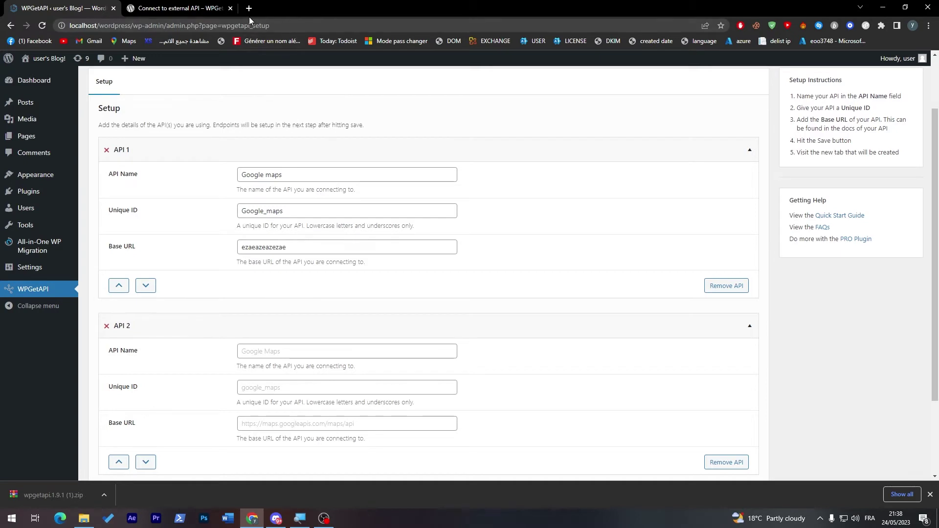
{"action": "key", "text": "shift+Tab"}
{"action": "key", "text": "shift+Tab"}
{"action": "key", "text": "shift+Tab"}
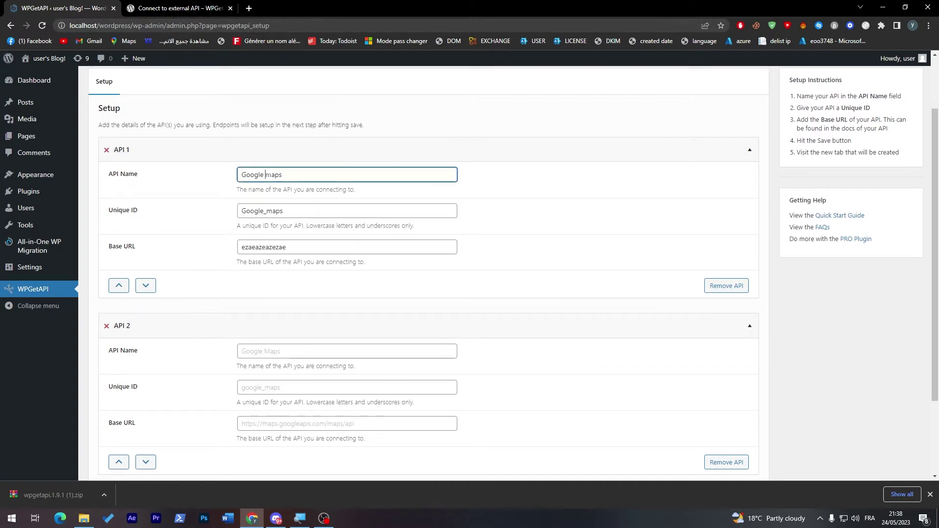
{"action": "left_click", "coordinate": [239, 132]}
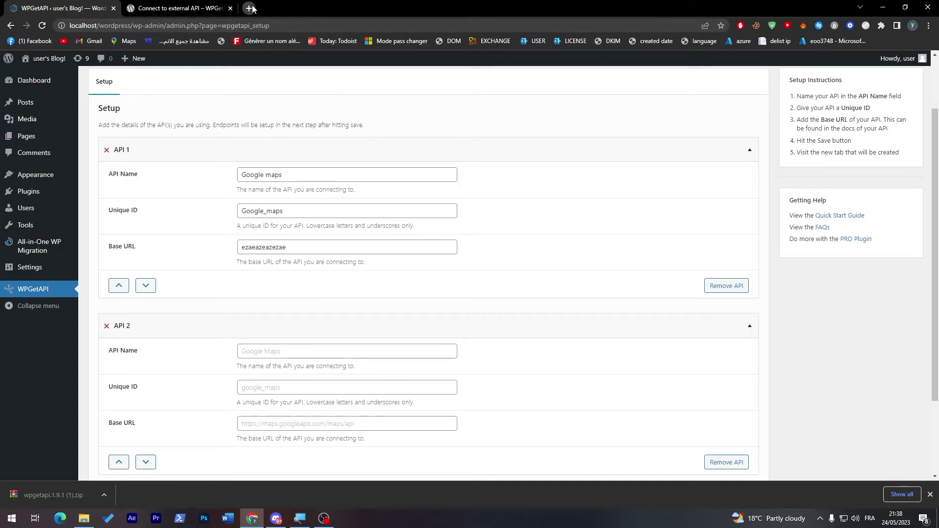
{"action": "left_click", "coordinate": [253, 7]}
{"action": "type", "text": "zapier"}
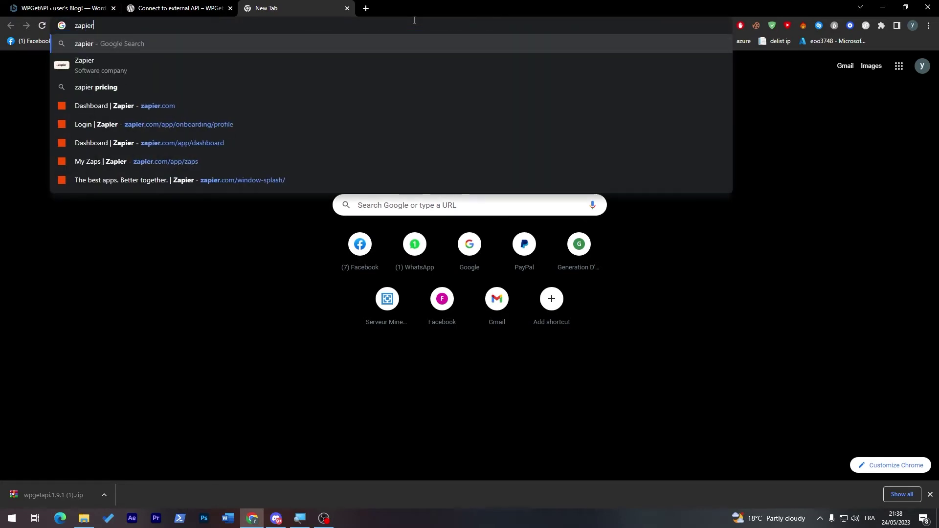
Load zapier.com/app/dashboard and pair WordPress with Google Sheets in Make a Zap
{"action": "key", "text": "Down"}
{"action": "key", "text": "Down"}
{"action": "key", "text": "Down"}
{"action": "key", "text": "Return"}
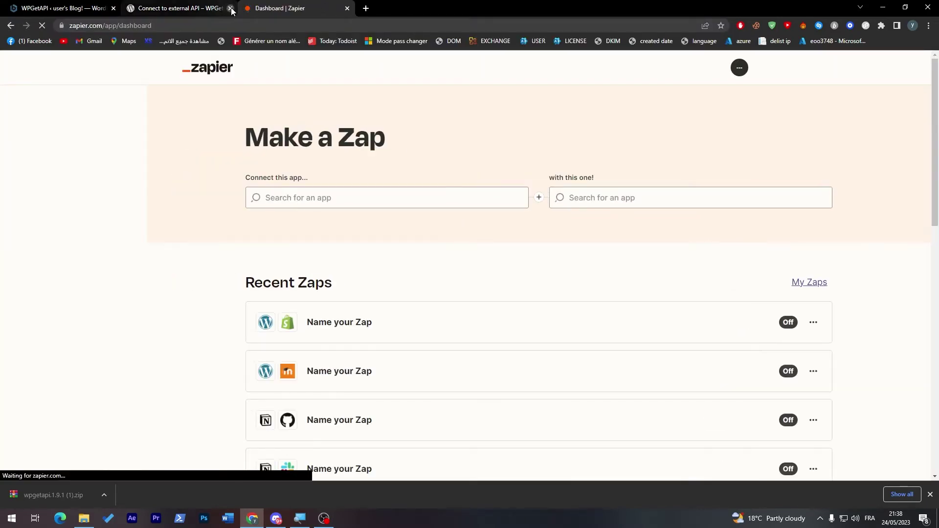
{"action": "left_click", "coordinate": [229, 8]}
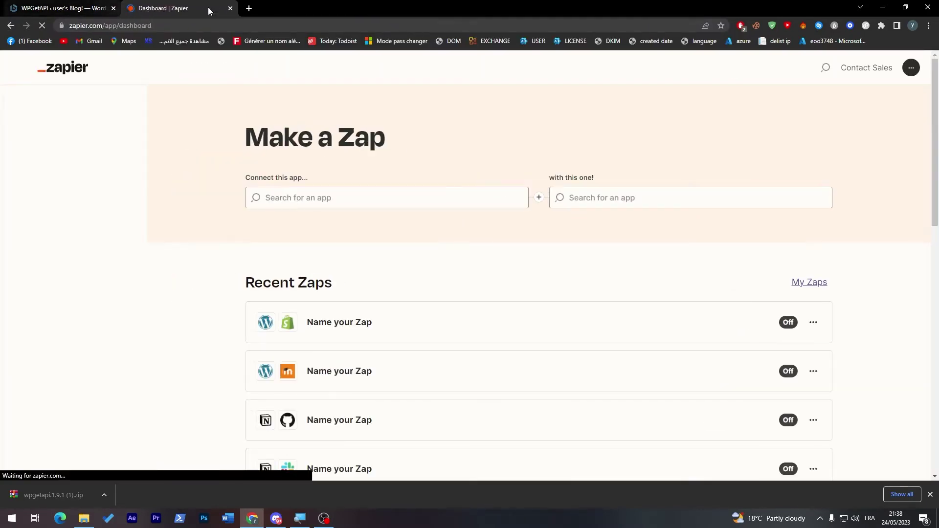
{"action": "left_click", "coordinate": [52, 6]}
{"action": "key", "text": "ctrl+Tab"}
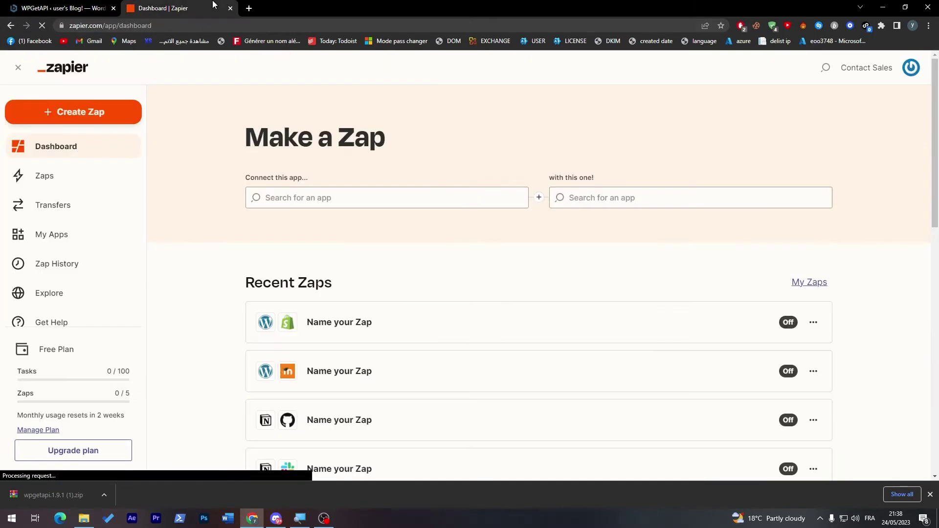
{"action": "type", "text": "wor"}
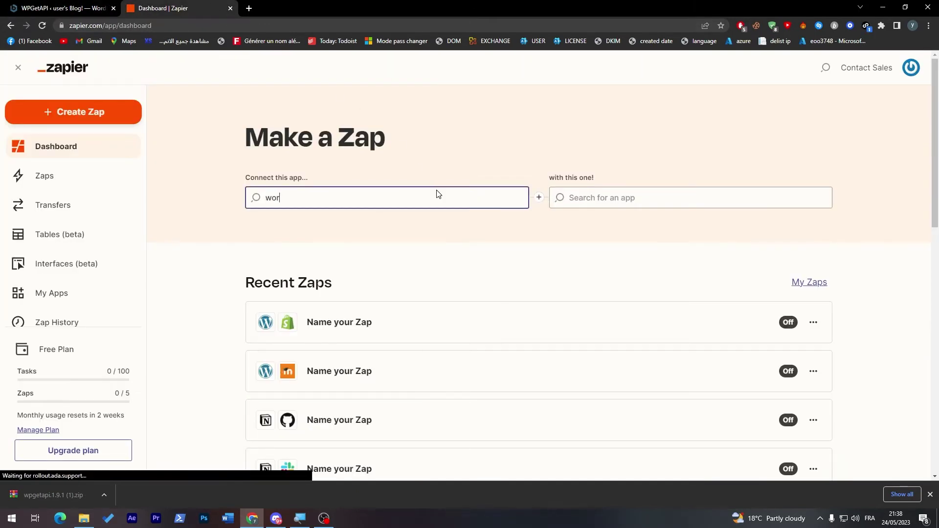
{"action": "type", "text": "dp"}
{"action": "left_click", "coordinate": [369, 230]}
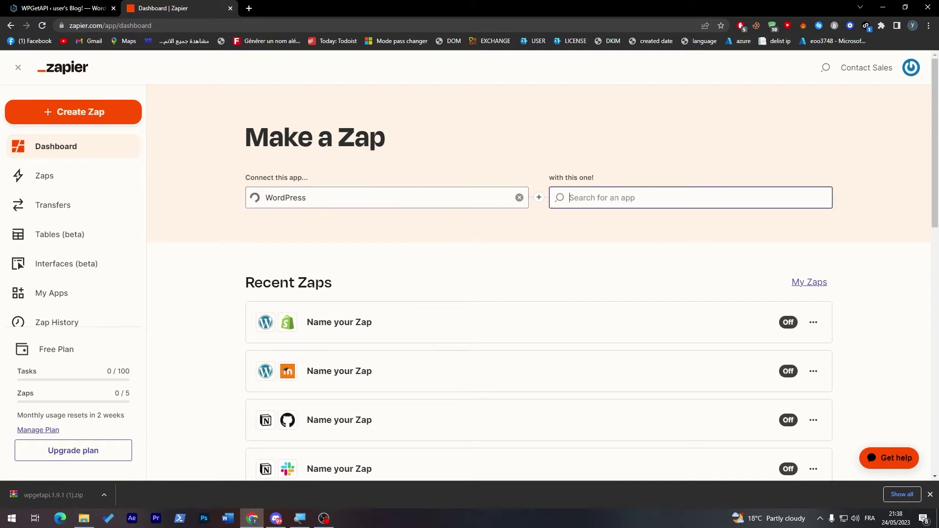
{"action": "type", "text": "google m"}
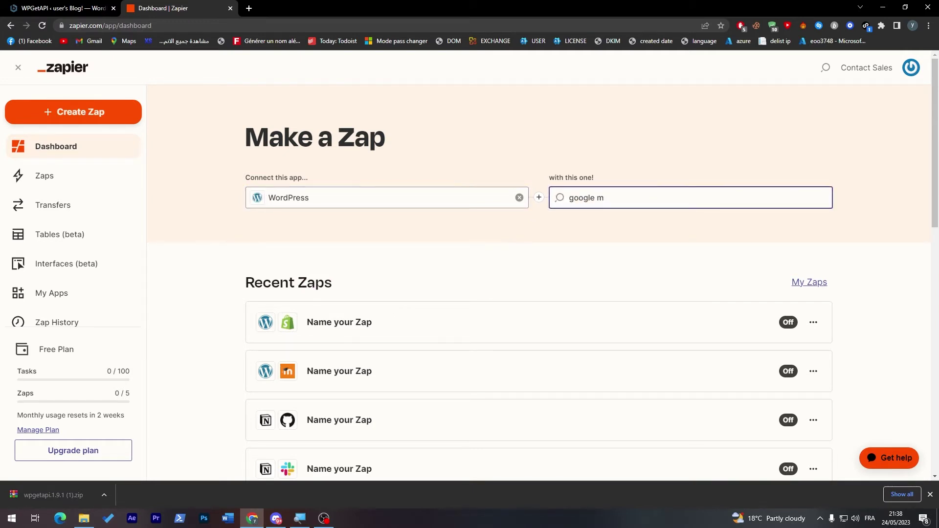
{"action": "key", "text": "BackSpace"}
{"action": "key", "text": "BackSpace"}
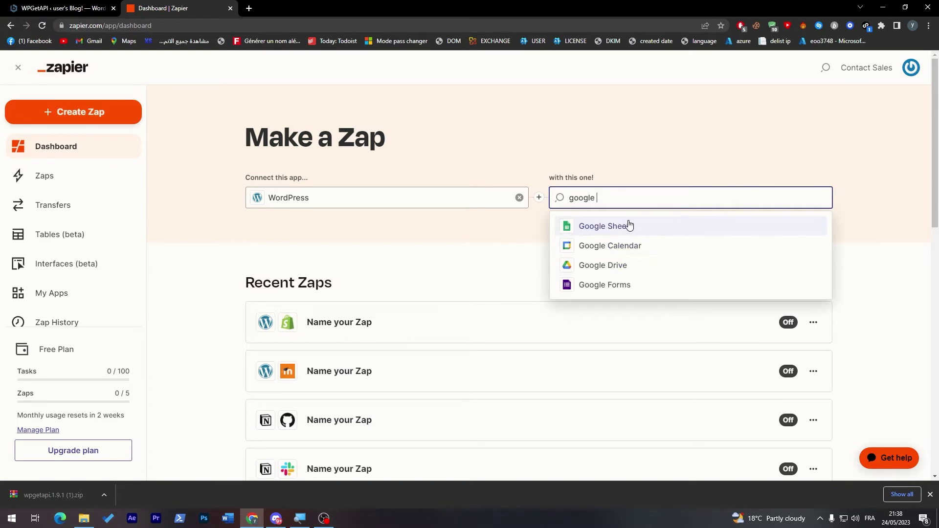
{"action": "left_click", "coordinate": [603, 228]}
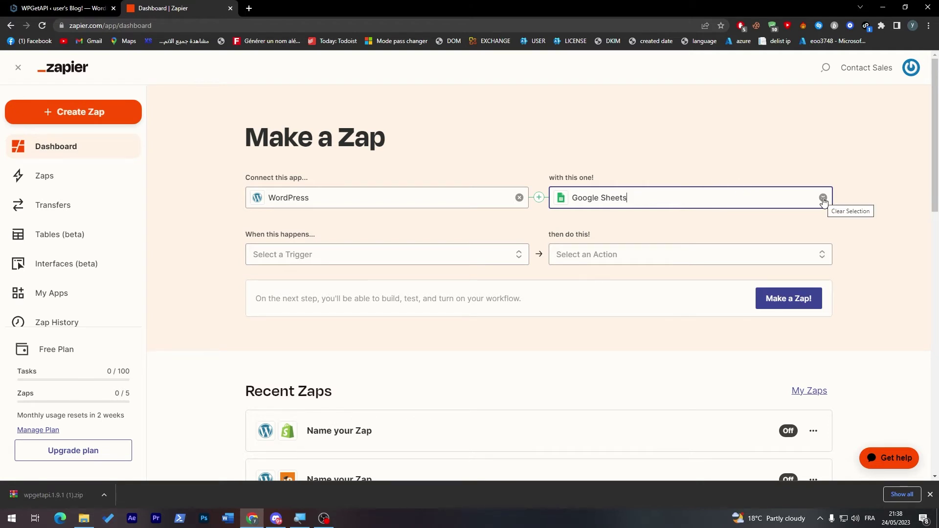
{"action": "scroll", "coordinate": [765, 208], "scroll_direction": "down", "scroll_amount": 4}
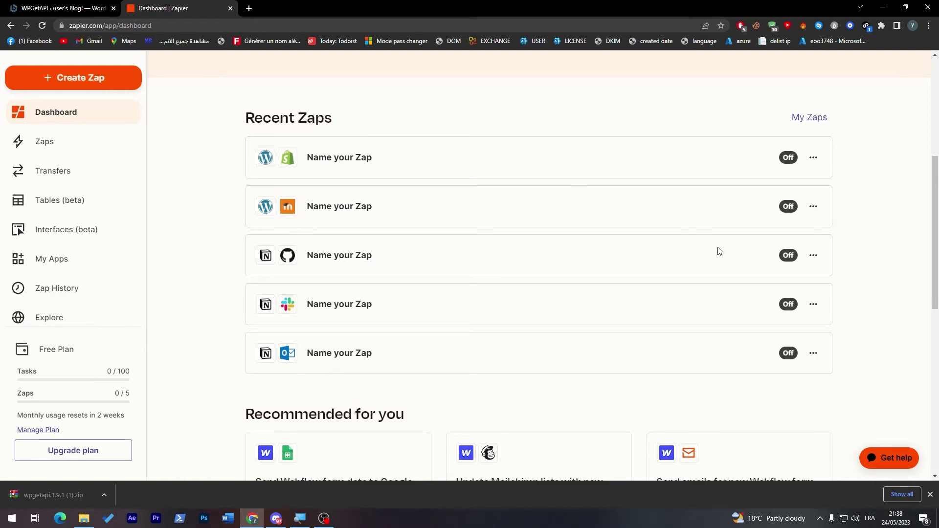
{"action": "scroll", "coordinate": [717, 252], "scroll_direction": "up", "scroll_amount": 3}
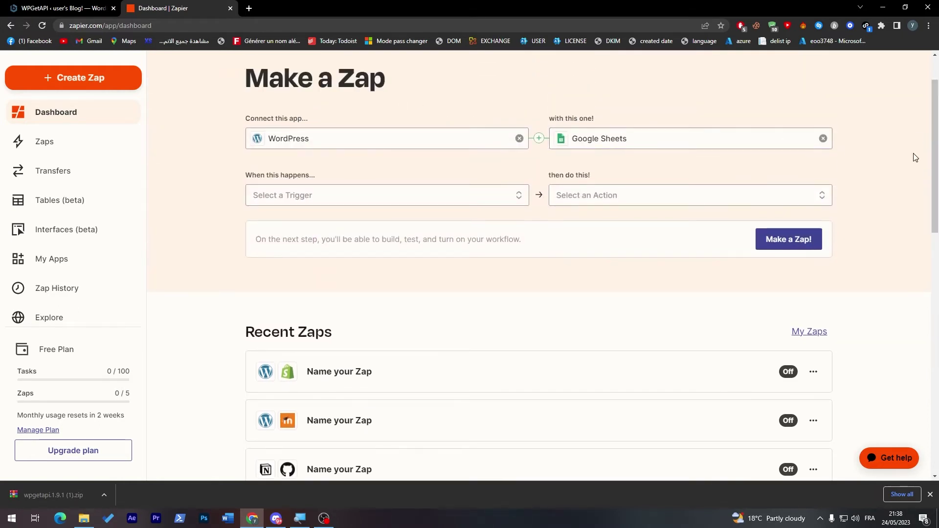
{"action": "scroll", "coordinate": [914, 158], "scroll_direction": "up", "scroll_amount": 1}
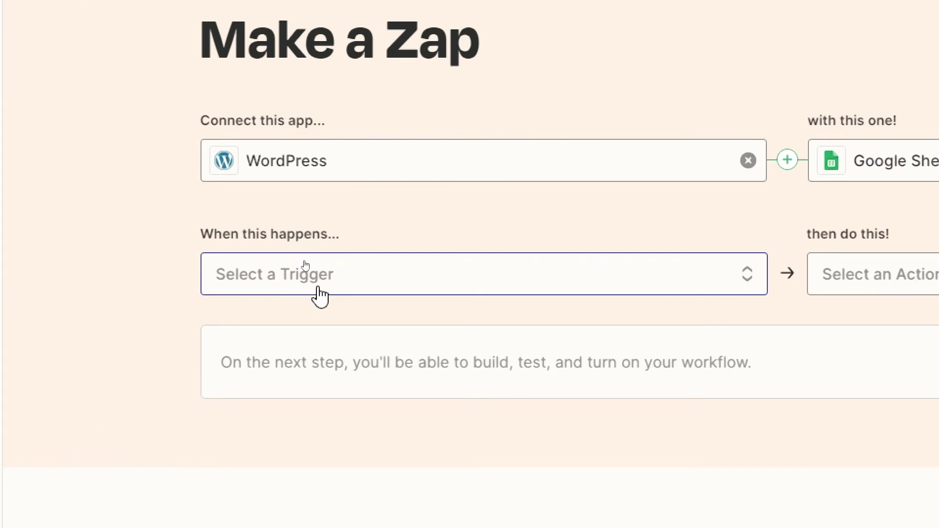
Choose WordPress New User as trigger and Create Spreadsheet Row as the Google Sheets action
{"action": "left_click", "coordinate": [311, 259]}
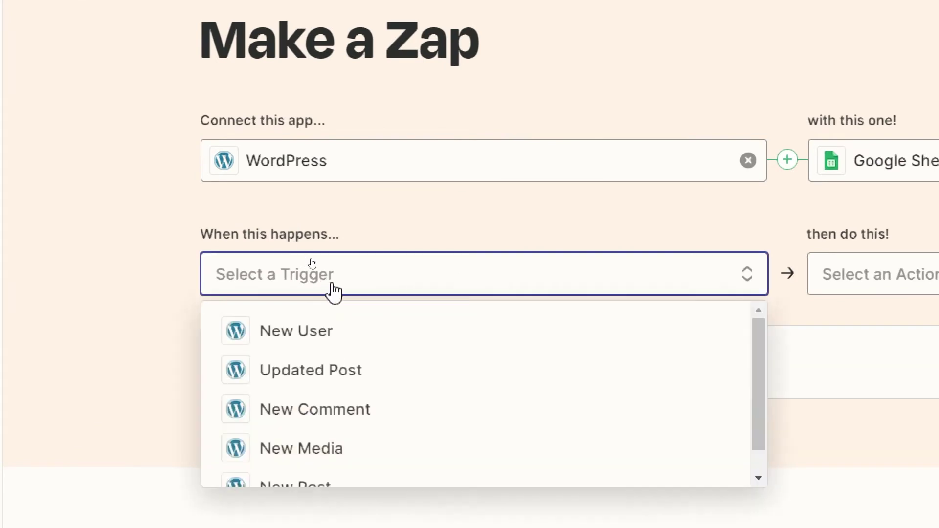
{"action": "left_click", "coordinate": [279, 337]}
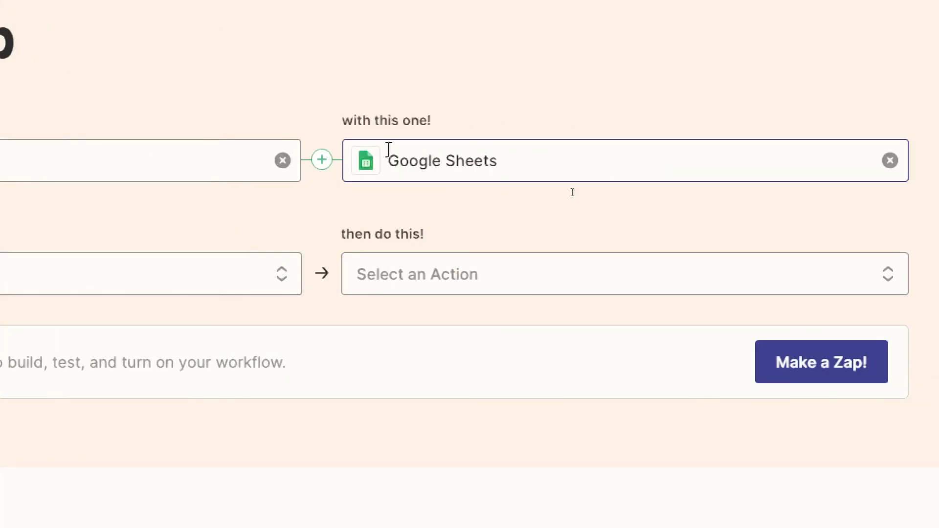
{"action": "left_click", "coordinate": [450, 274]}
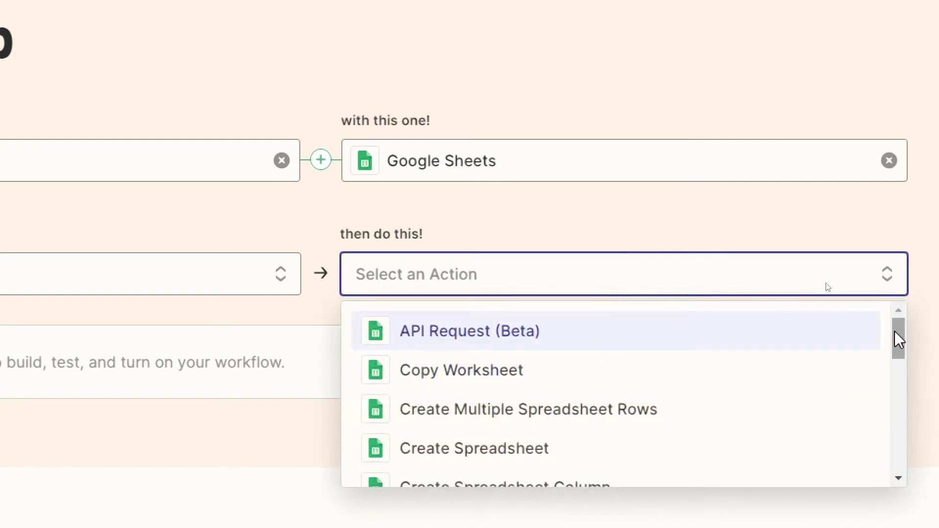
{"action": "left_click_drag", "start_coordinate": [894, 332], "coordinate": [893, 354]}
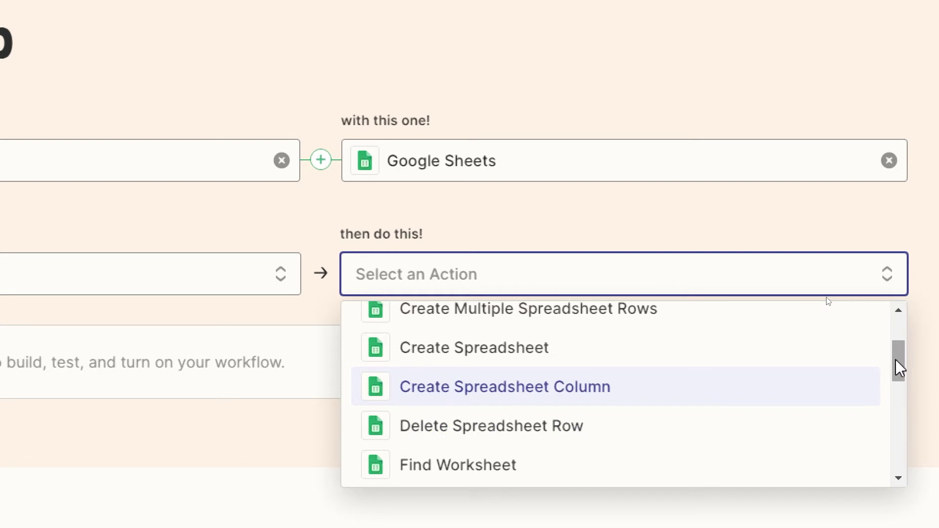
{"action": "left_click_drag", "start_coordinate": [896, 367], "coordinate": [887, 435]}
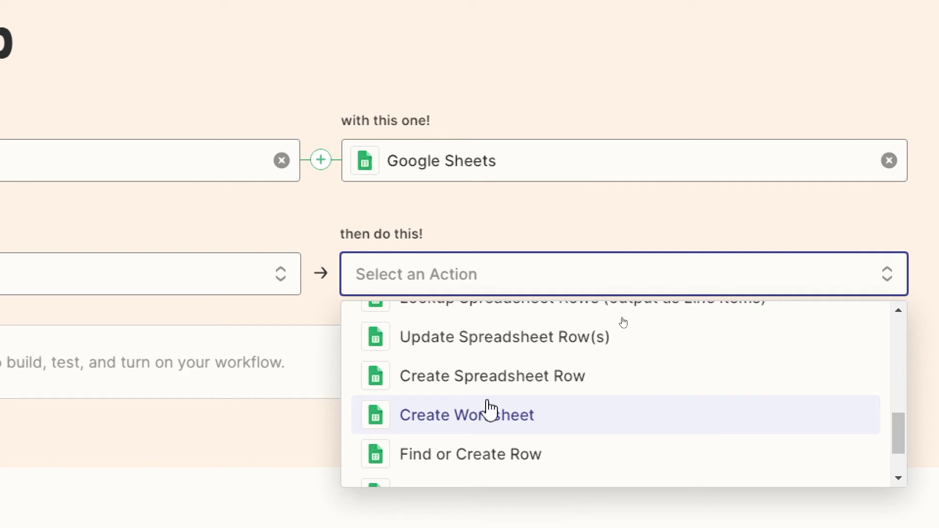
{"action": "left_click", "coordinate": [455, 383]}
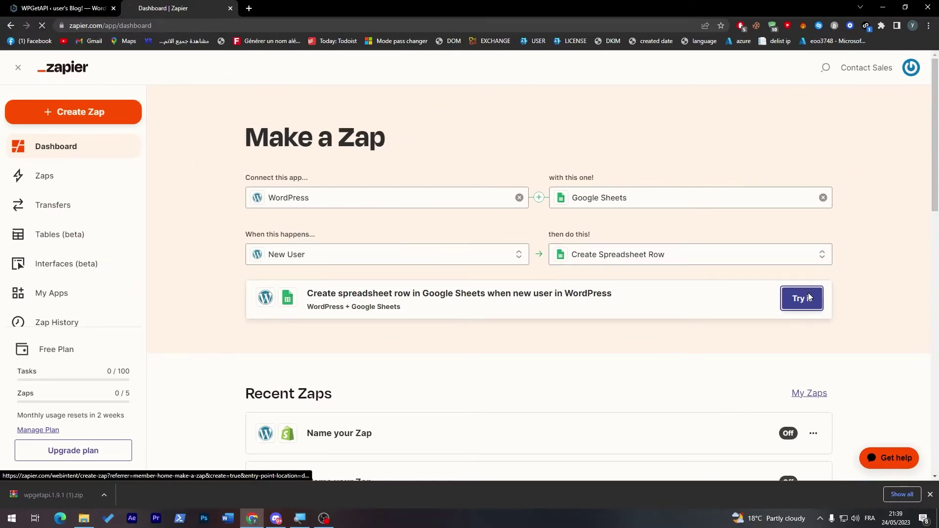
{"action": "left_click", "coordinate": [802, 297]}
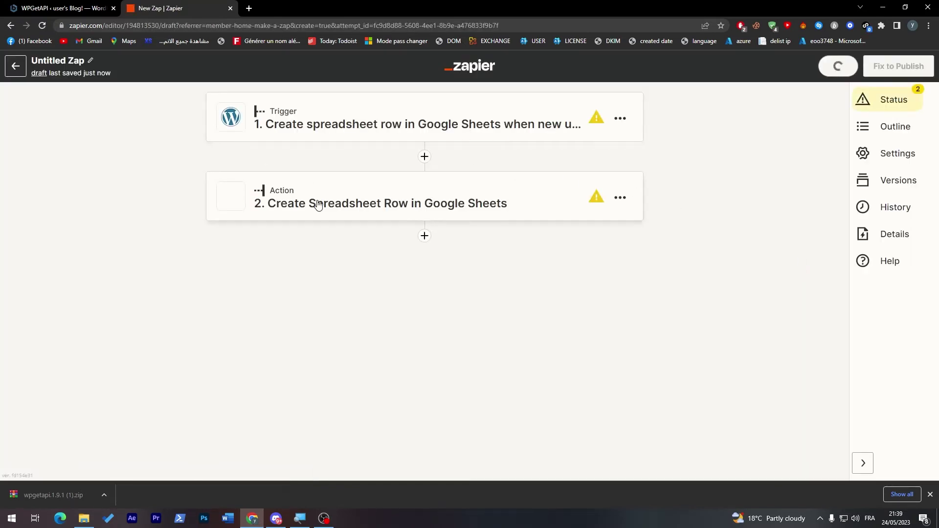
Sign in to Google and allow Zapier access for the spreadsheet-row step
{"action": "left_click", "coordinate": [345, 210]}
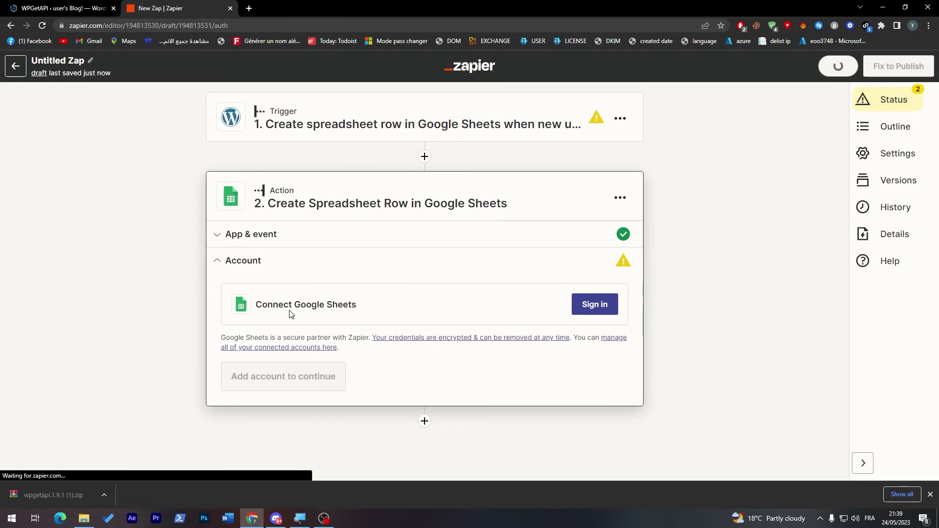
{"action": "left_click", "coordinate": [597, 304]}
{"action": "left_click_drag", "start_coordinate": [328, 11], "coordinate": [611, 83]}
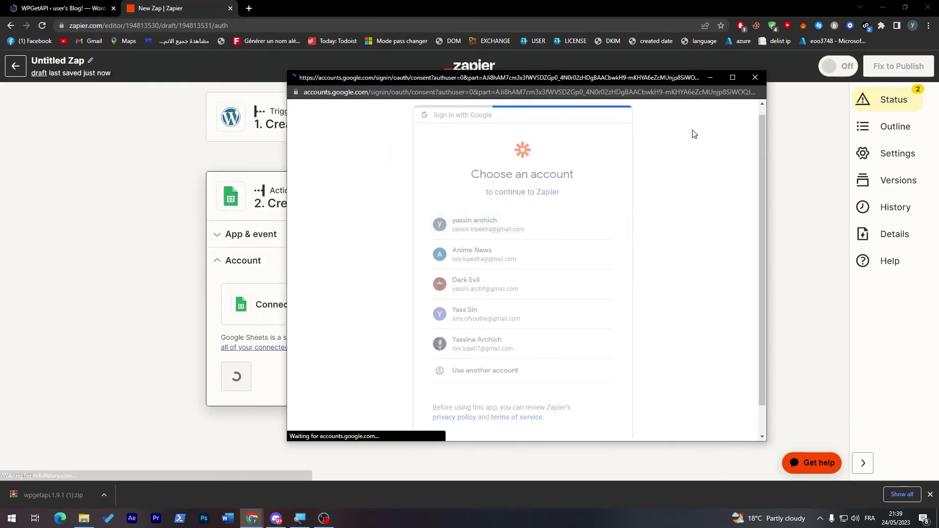
{"action": "left_click", "coordinate": [572, 433]}
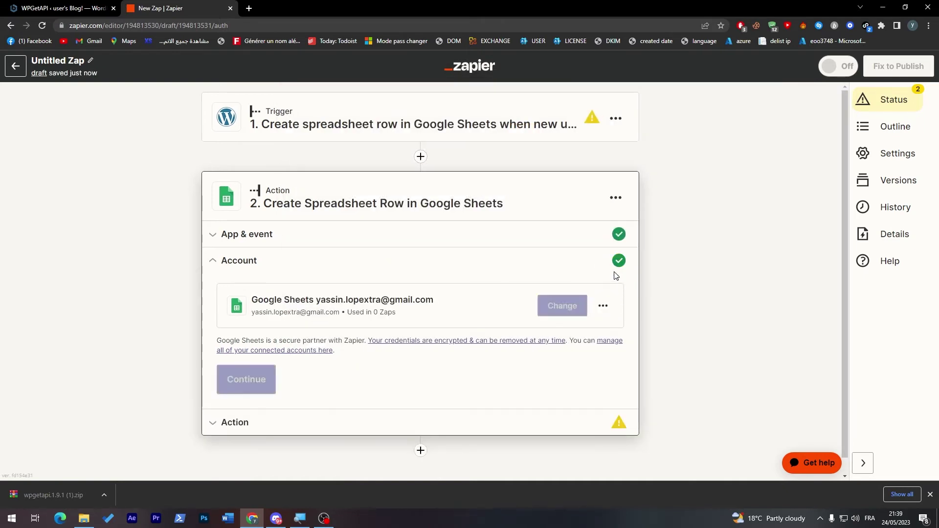
{"action": "left_click", "coordinate": [264, 388]}
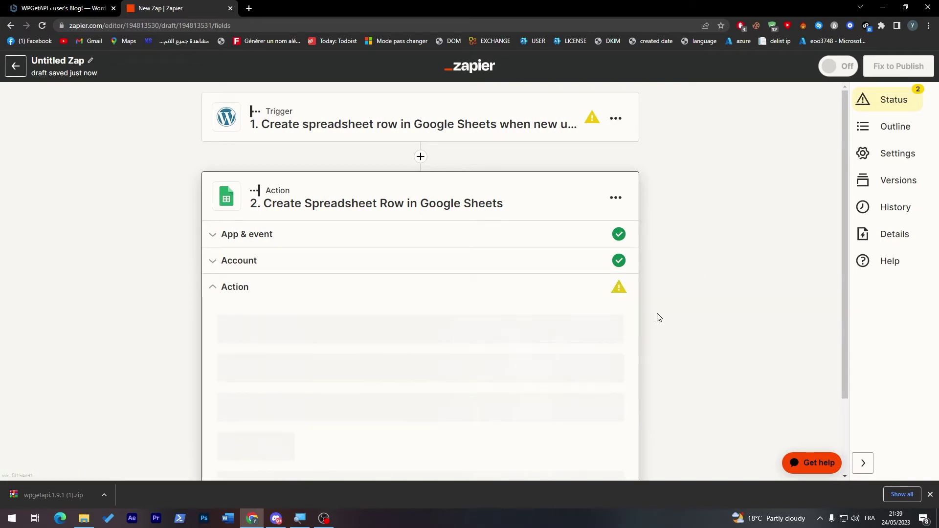
{"action": "scroll", "coordinate": [838, 286], "scroll_direction": "down", "scroll_amount": 2}
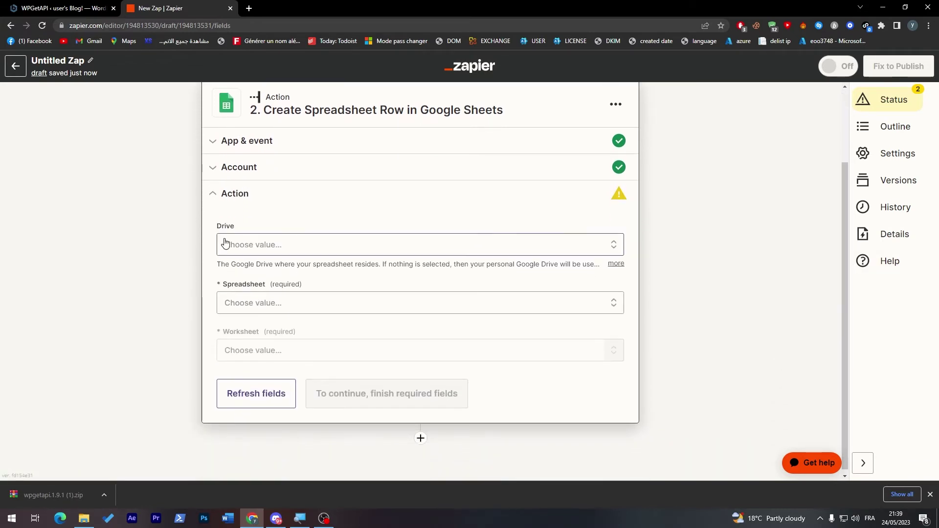
Set the action's drive to My Google Drive
{"action": "left_click", "coordinate": [324, 246]}
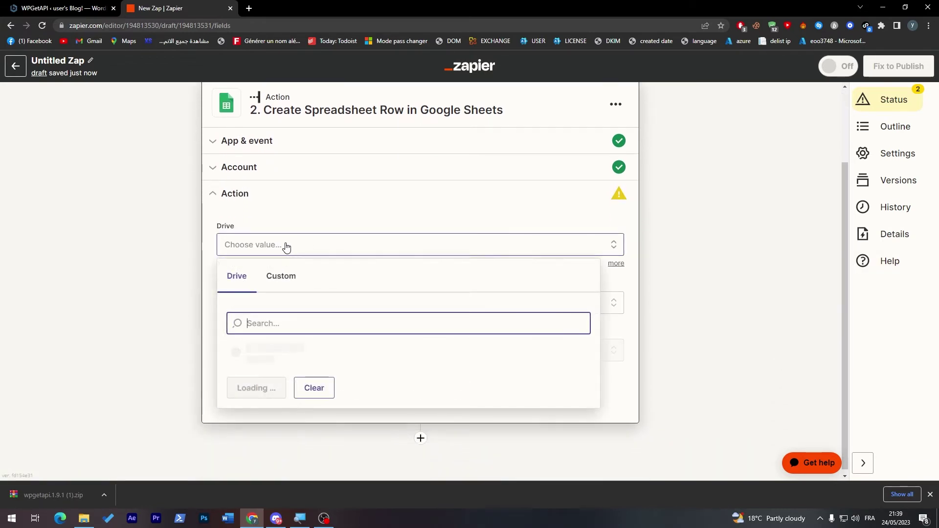
{"action": "left_click", "coordinate": [286, 285]}
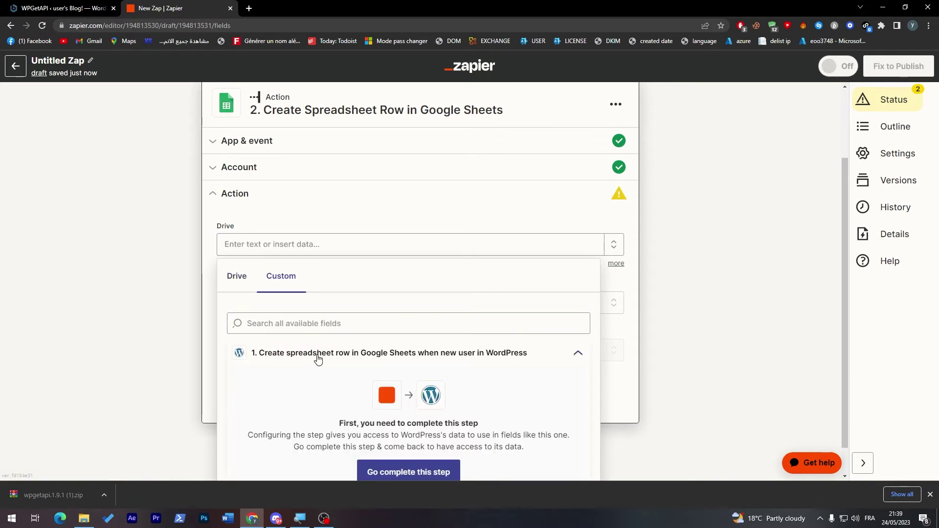
{"action": "left_click", "coordinate": [249, 283]}
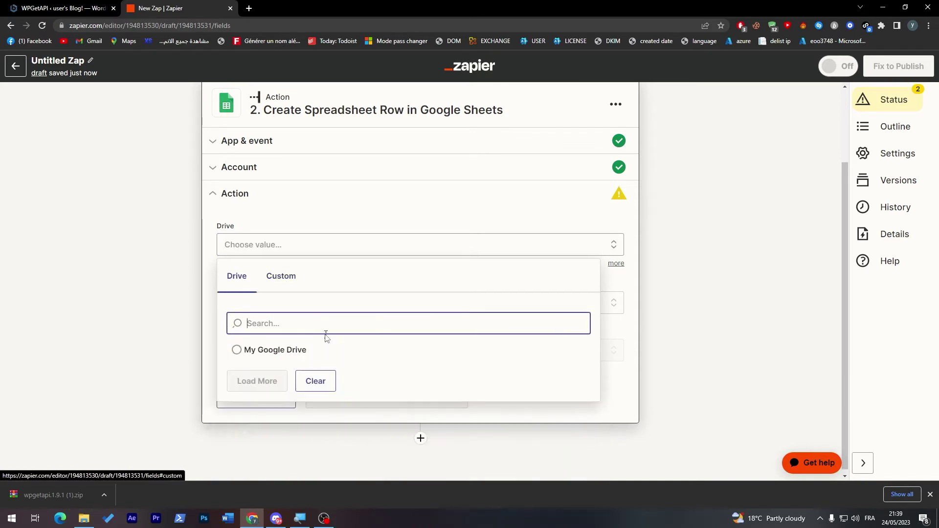
{"action": "left_click", "coordinate": [270, 351]}
Pick spreadsheet 'Feuille de calcul sans titre', worksheet Feuille 1, and set Hours worked to 1
{"action": "left_click", "coordinate": [276, 307]}
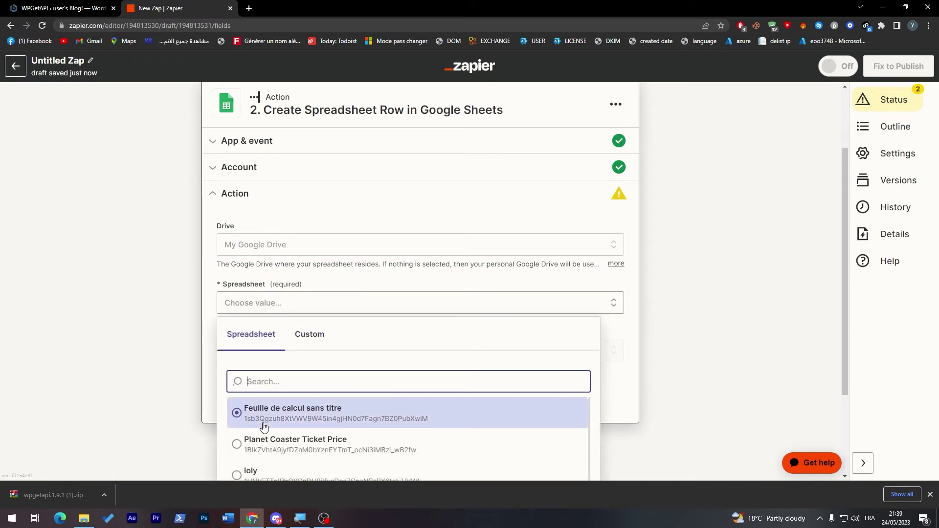
{"action": "left_click", "coordinate": [306, 345]}
{"action": "left_click", "coordinate": [251, 338]}
{"action": "scroll", "coordinate": [534, 361], "scroll_direction": "down", "scroll_amount": 1}
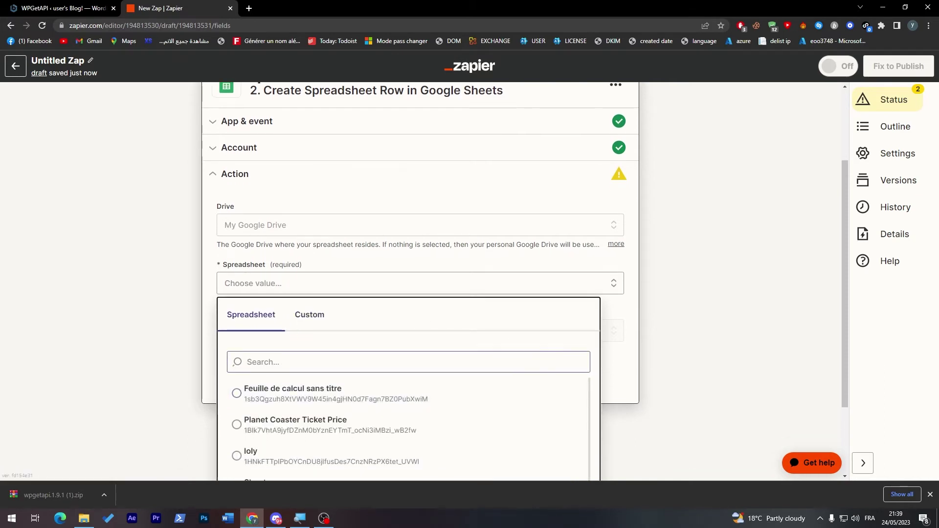
{"action": "scroll", "coordinate": [440, 367], "scroll_direction": "down", "scroll_amount": 2}
{"action": "left_click", "coordinate": [312, 460]}
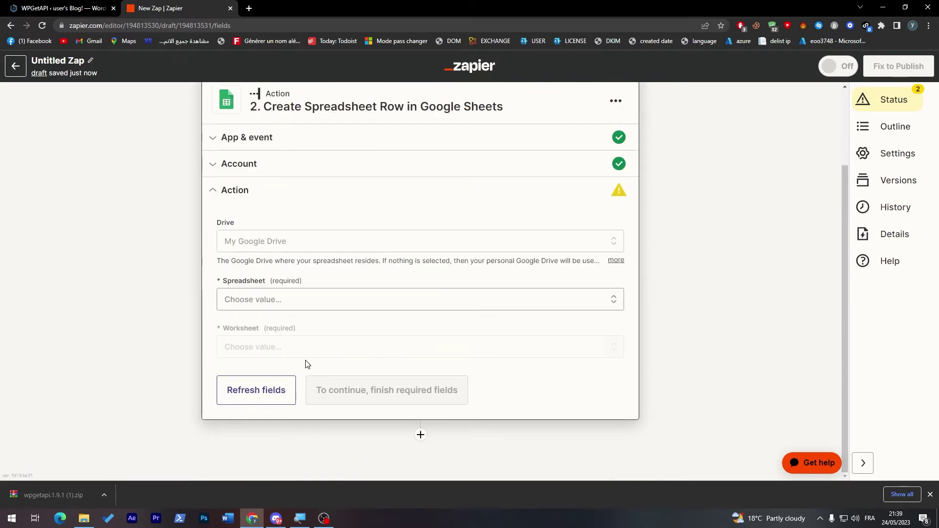
{"action": "left_click", "coordinate": [274, 306]}
{"action": "left_click", "coordinate": [289, 409]}
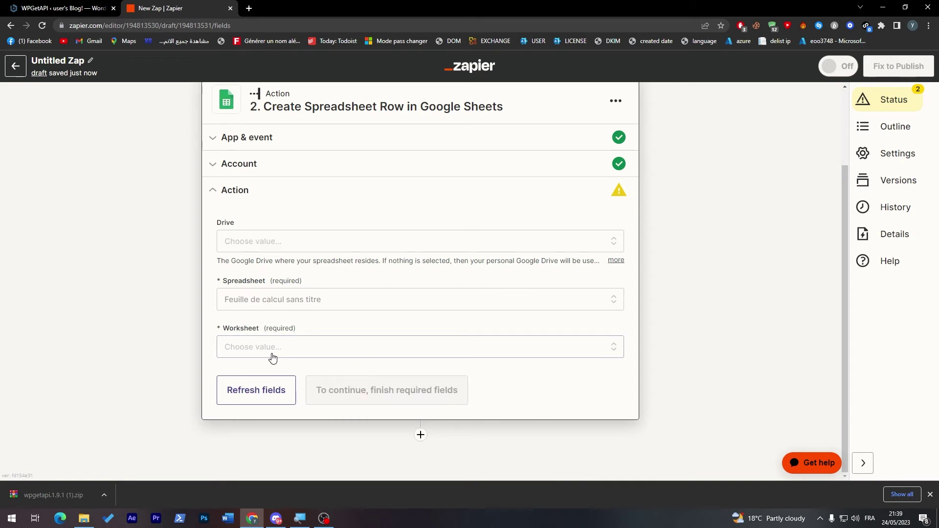
{"action": "left_click", "coordinate": [272, 351]}
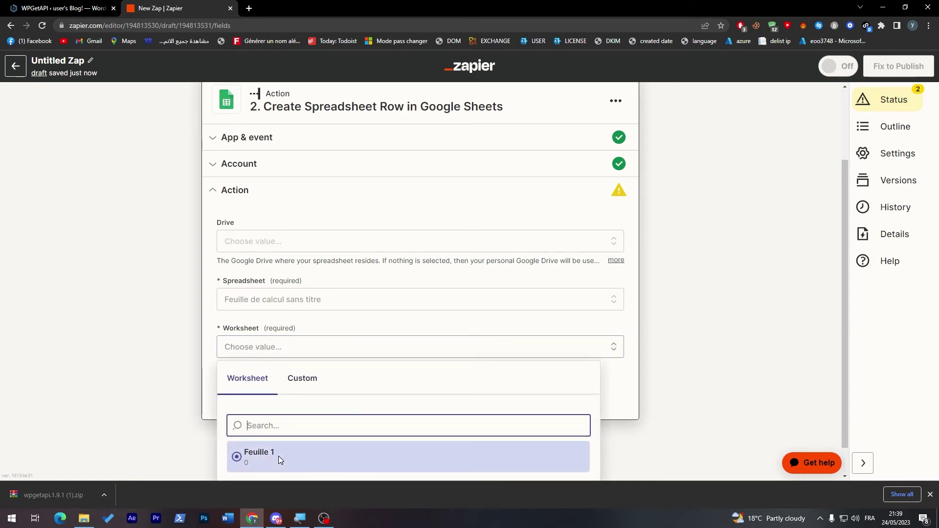
{"action": "left_click", "coordinate": [270, 455]}
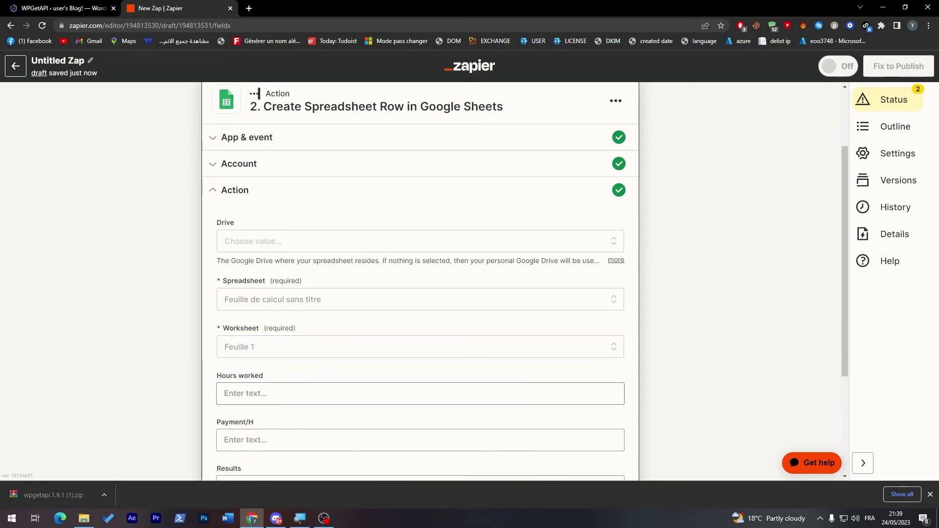
{"action": "left_click_drag", "start_coordinate": [846, 323], "coordinate": [841, 398]}
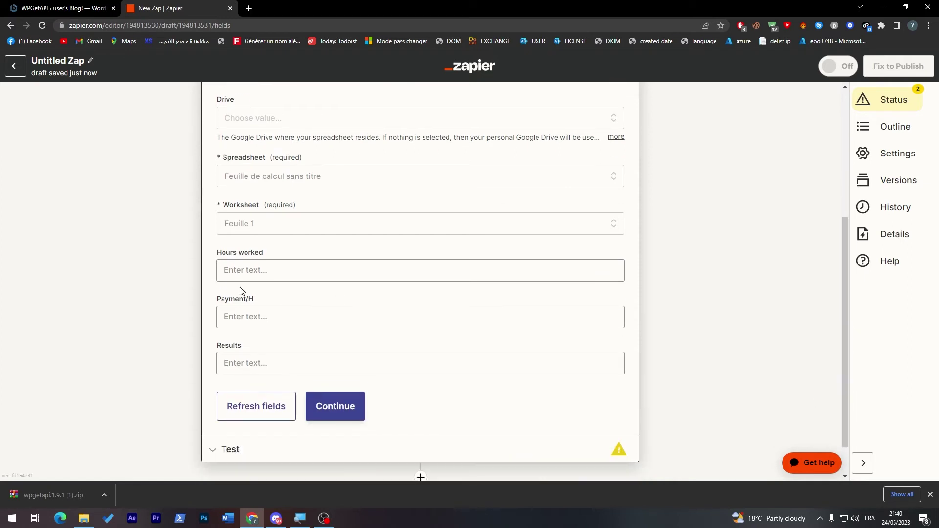
{"action": "left_click", "coordinate": [246, 272]}
{"action": "type", "text": "1"}
Enter 2 for Payment/H and 3 for Results, then test-send row 10 to Google Sheets
{"action": "left_click", "coordinate": [182, 321]}
{"action": "left_click", "coordinate": [242, 316]}
{"action": "type", "text": "2"}
{"action": "left_click", "coordinate": [245, 379]}
{"action": "type", "text": "3"}
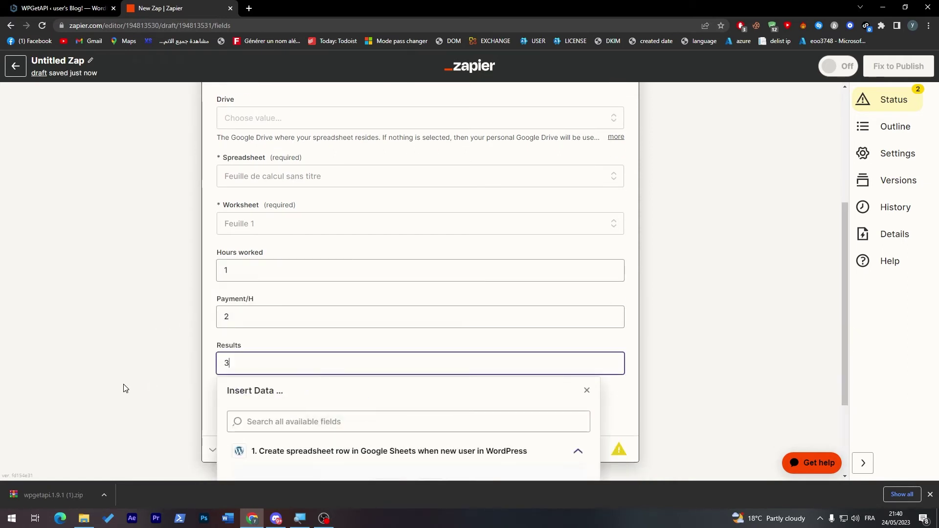
{"action": "left_click", "coordinate": [121, 388]}
{"action": "left_click", "coordinate": [335, 405]}
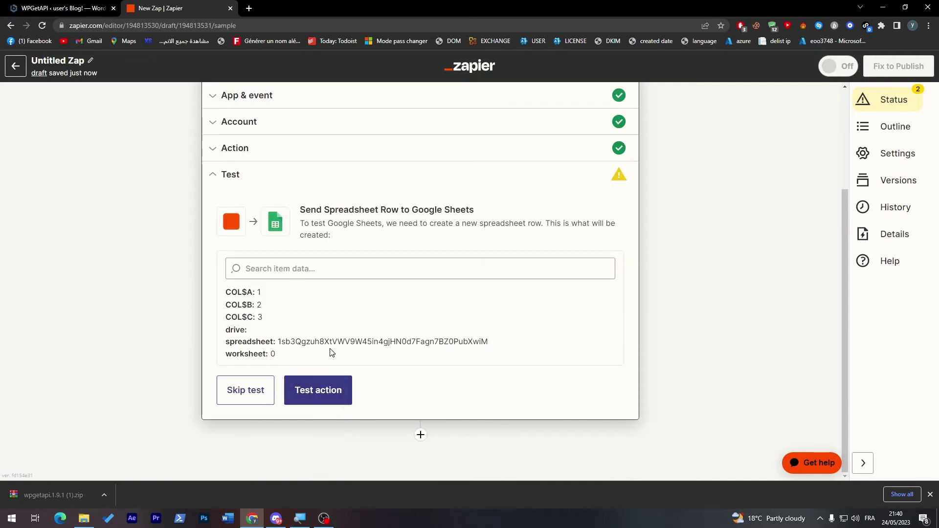
{"action": "left_click", "coordinate": [313, 397]}
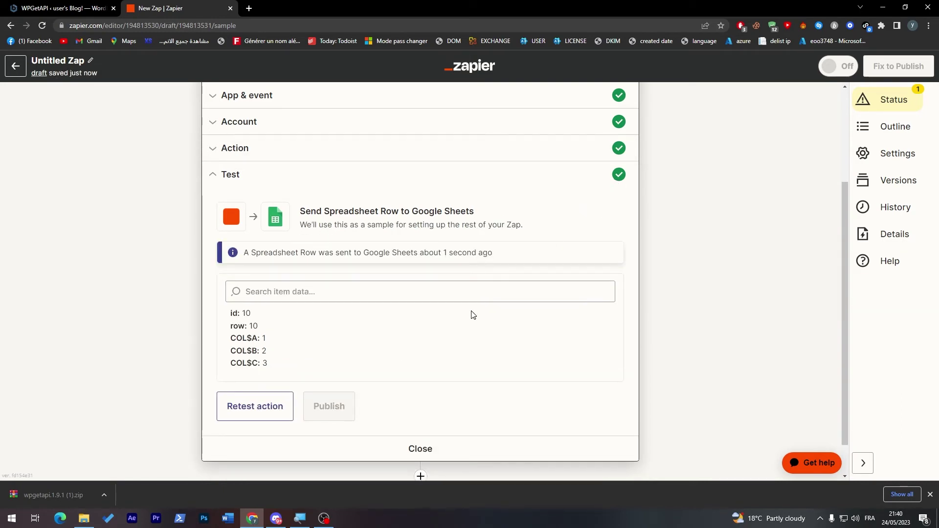
{"action": "scroll", "coordinate": [848, 269], "scroll_direction": "up", "scroll_amount": 2}
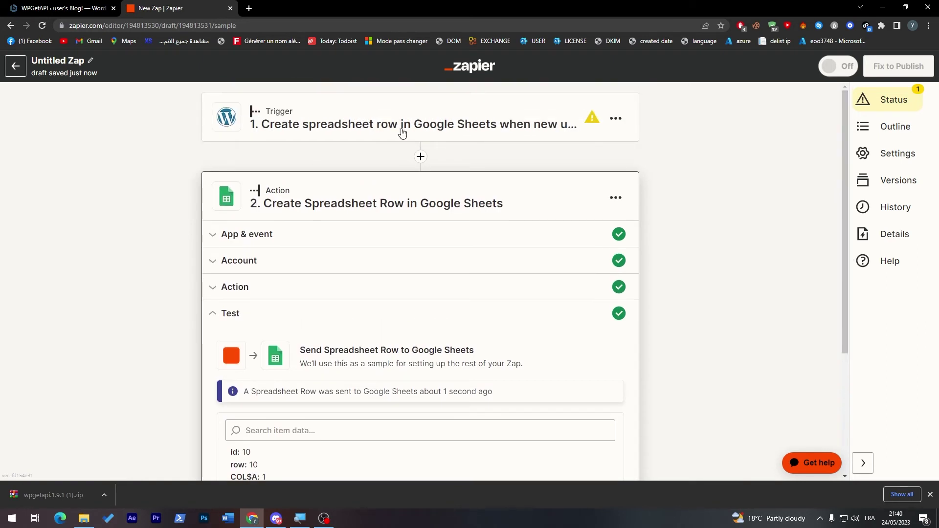
Expand the zap's WordPress trigger step, which flags a missing account connection
{"action": "left_click", "coordinate": [431, 126]}
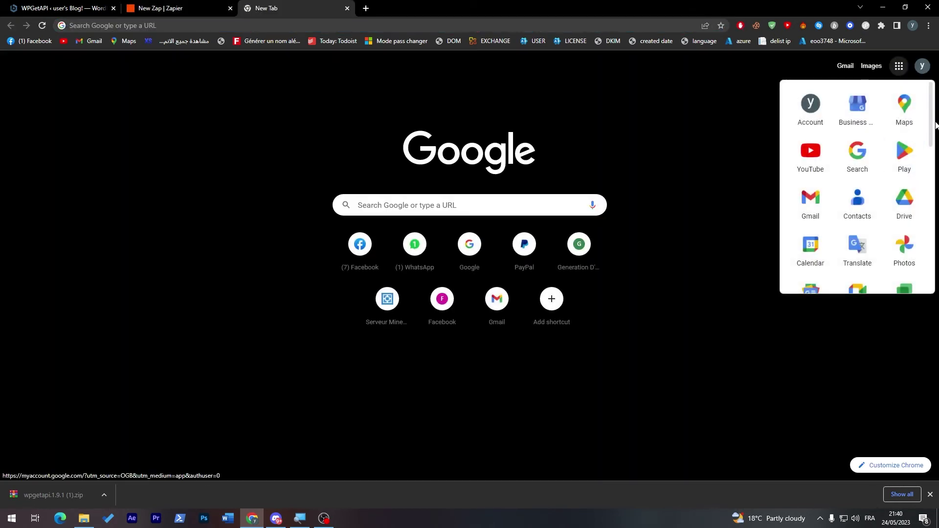
{"action": "scroll", "coordinate": [902, 183], "scroll_direction": "down", "scroll_amount": 1}
{"action": "scroll", "coordinate": [909, 206], "scroll_direction": "down", "scroll_amount": 3}
{"action": "scroll", "coordinate": [919, 235], "scroll_direction": "down", "scroll_amount": 1}
Open the 'Feuille de calcul sans titre' spreadsheet and select the new row 10 values
{"action": "left_click", "coordinate": [919, 235]}
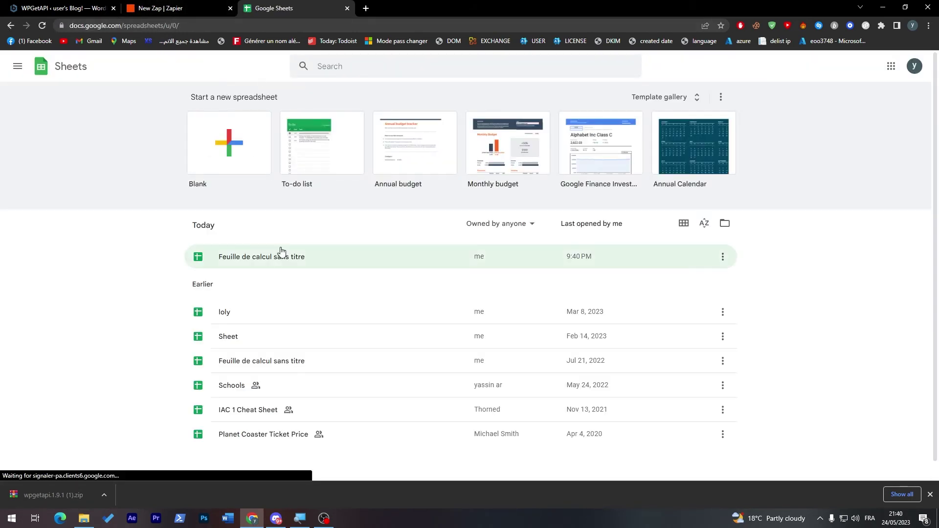
{"action": "left_click", "coordinate": [283, 255]}
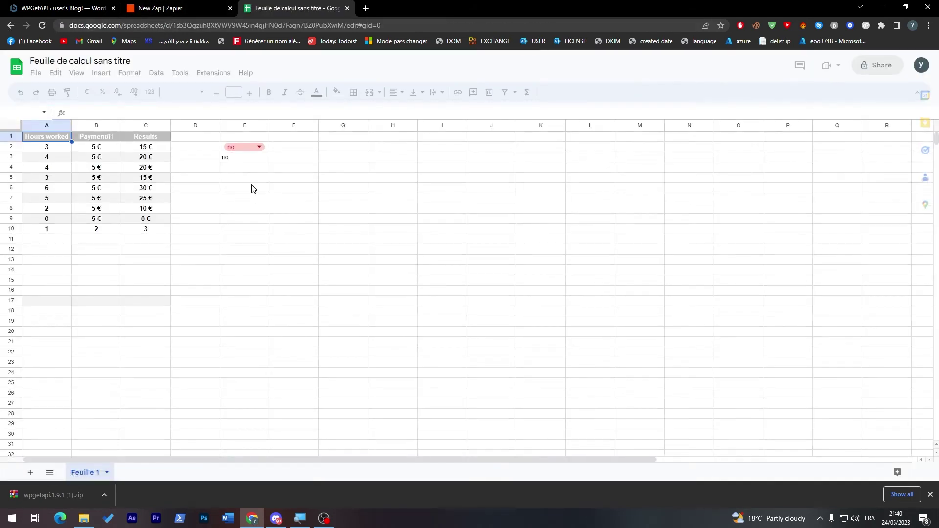
{"action": "left_click_drag", "start_coordinate": [60, 230], "coordinate": [137, 232]}
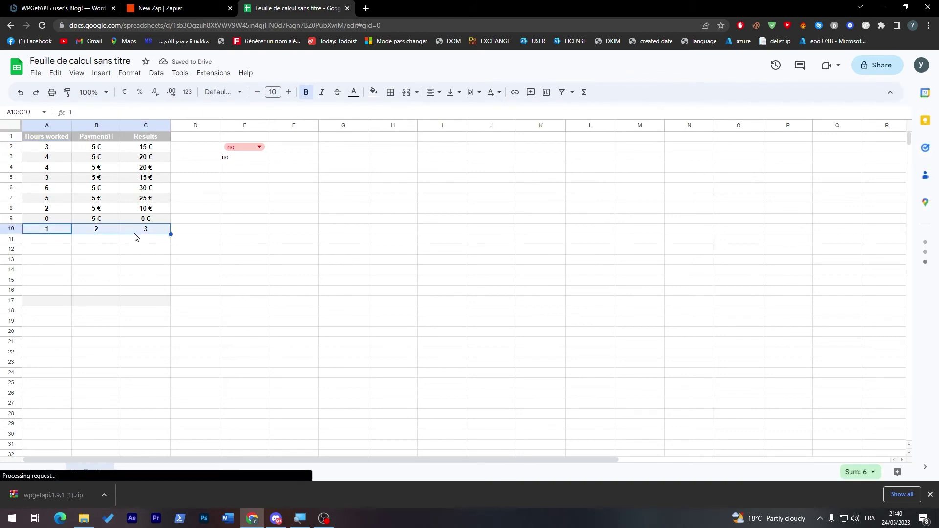
Inspect row 10's values 1, 2 and 3 across columns A to C
{"action": "left_click", "coordinate": [92, 249]}
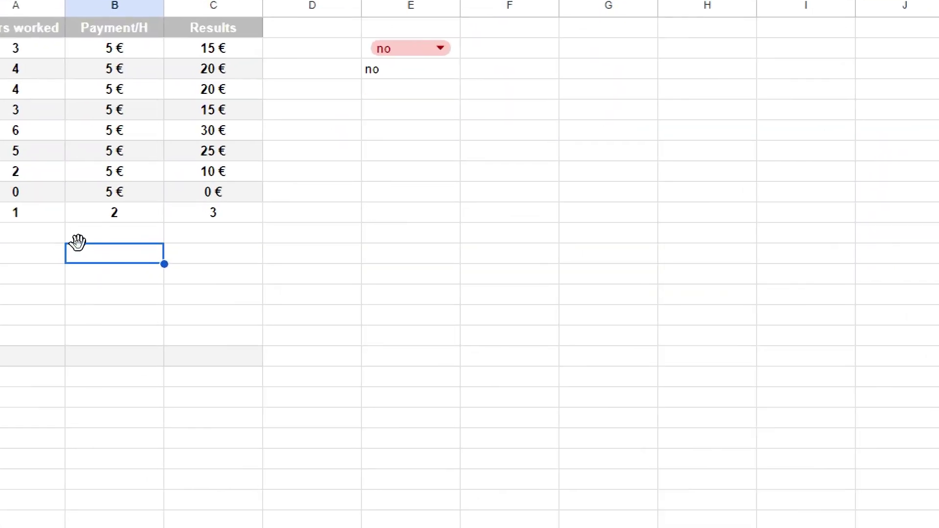
{"action": "left_click", "coordinate": [240, 216]}
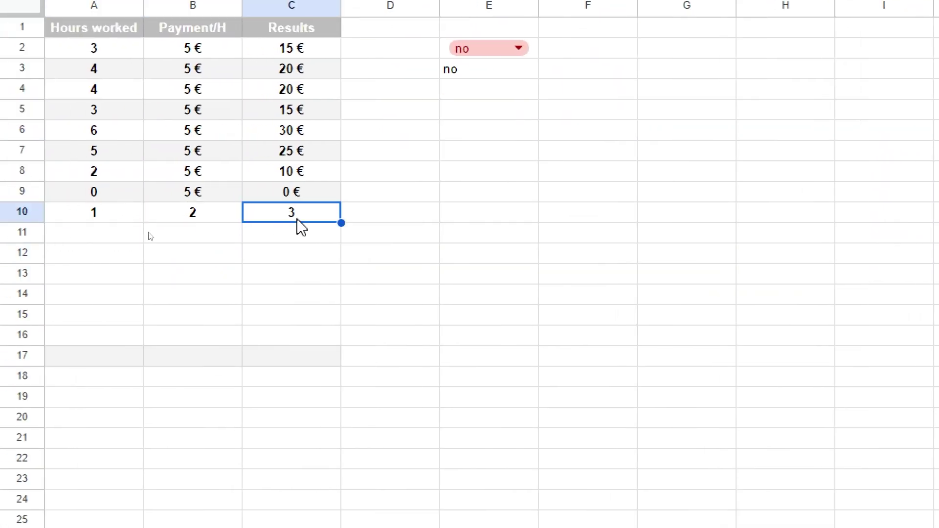
{"action": "left_click", "coordinate": [260, 285]}
{"action": "left_click", "coordinate": [72, 212]}
{"action": "left_click_drag", "start_coordinate": [74, 216], "coordinate": [290, 221]}
{"action": "left_click", "coordinate": [280, 283]}
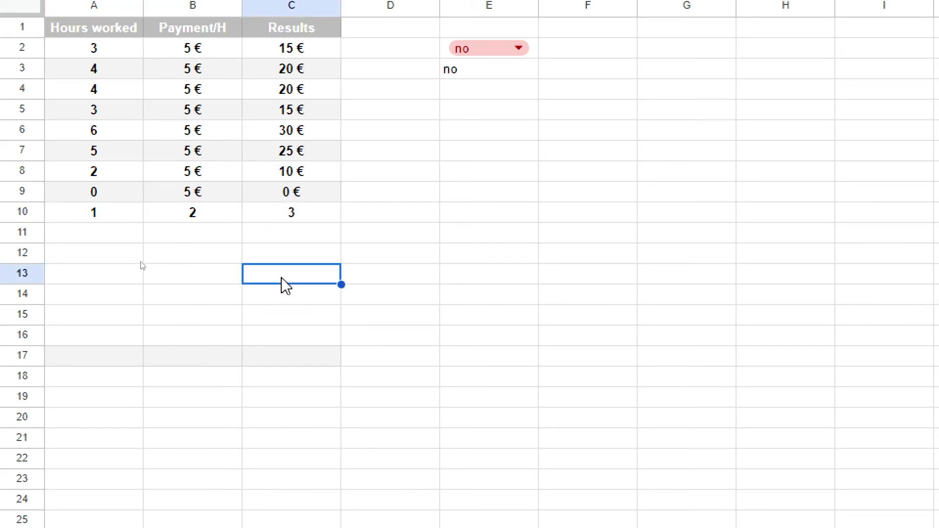
Compare cells B9 and C9 with A10, B10 and C10, then return to the Zapier zap
{"action": "left_click_drag", "start_coordinate": [287, 200], "coordinate": [220, 197]}
{"action": "left_click", "coordinate": [220, 197]}
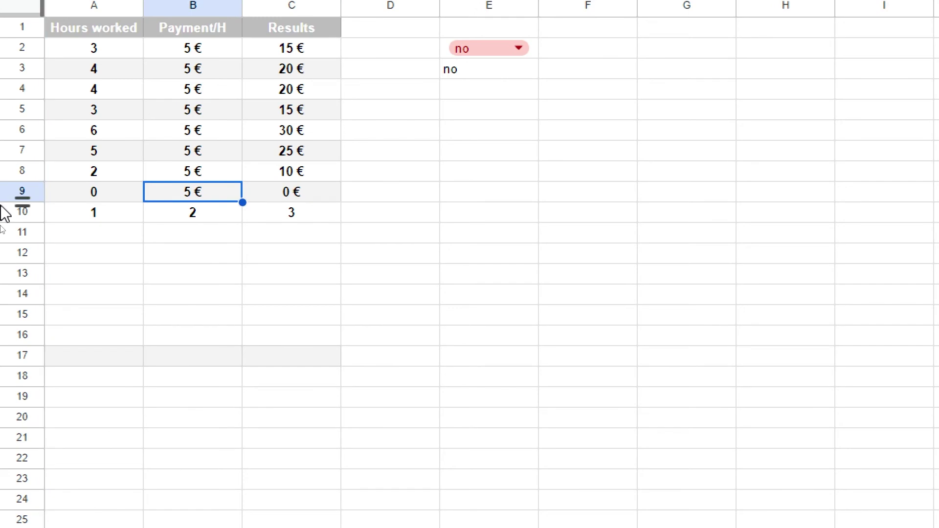
{"action": "left_click", "coordinate": [110, 218]}
{"action": "left_click", "coordinate": [183, 222]}
{"action": "left_click", "coordinate": [297, 215]}
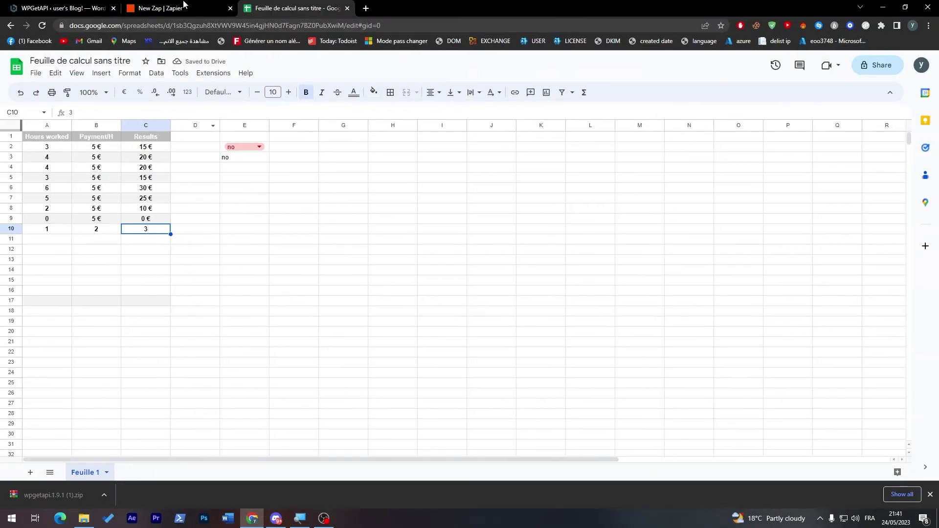
{"action": "left_click", "coordinate": [183, 6]}
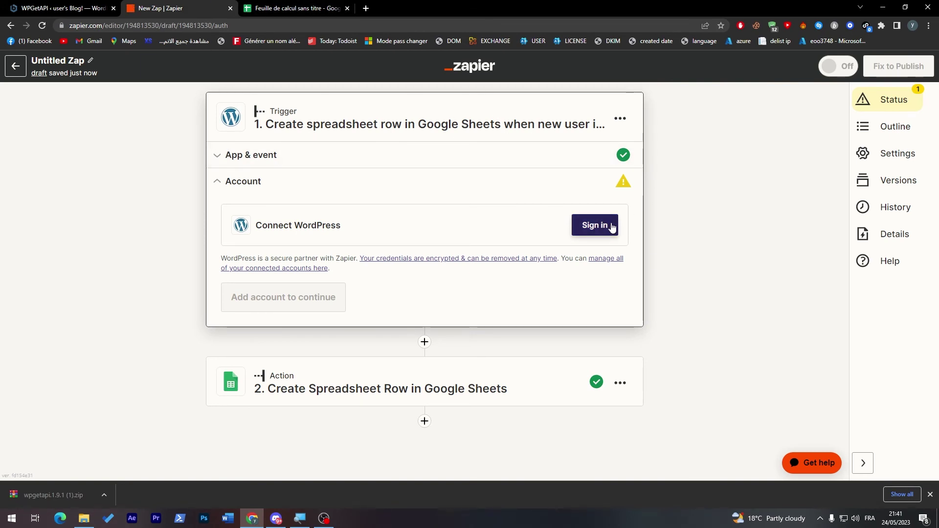
{"action": "left_click", "coordinate": [66, 8]}
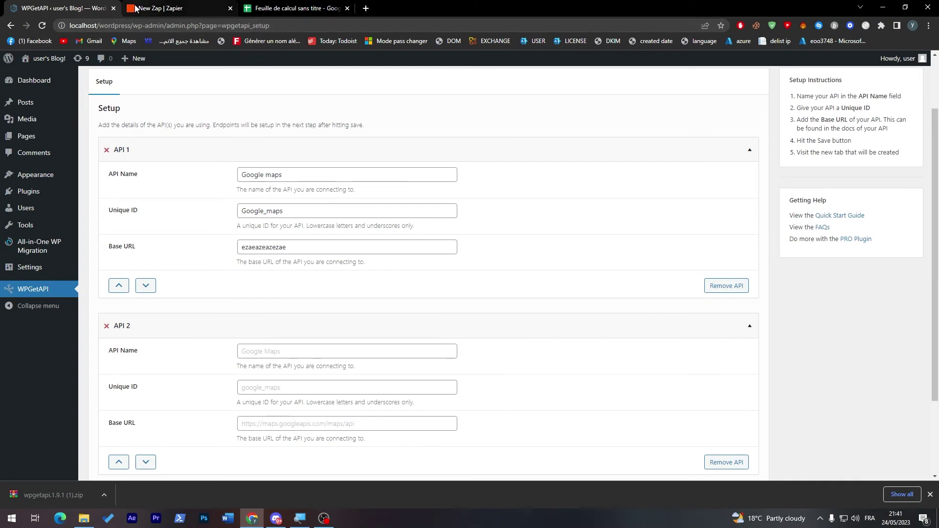
{"action": "left_click", "coordinate": [161, 7]}
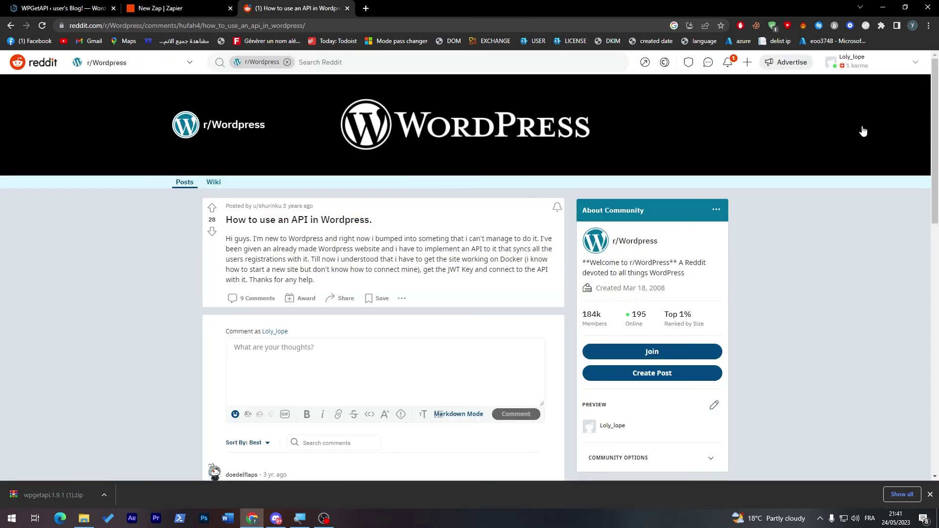
{"action": "scroll", "coordinate": [936, 96], "scroll_direction": "down", "scroll_amount": 1}
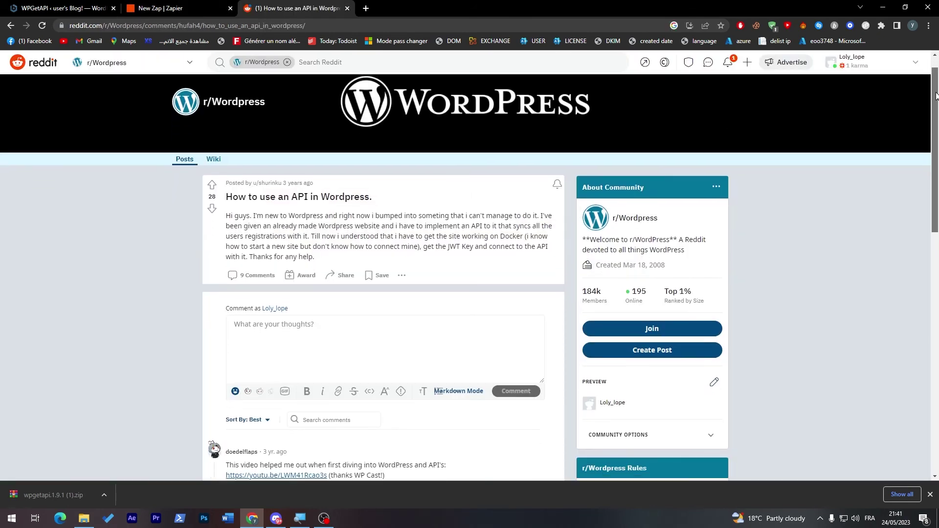
{"action": "left_click_drag", "start_coordinate": [936, 95], "coordinate": [927, 192]}
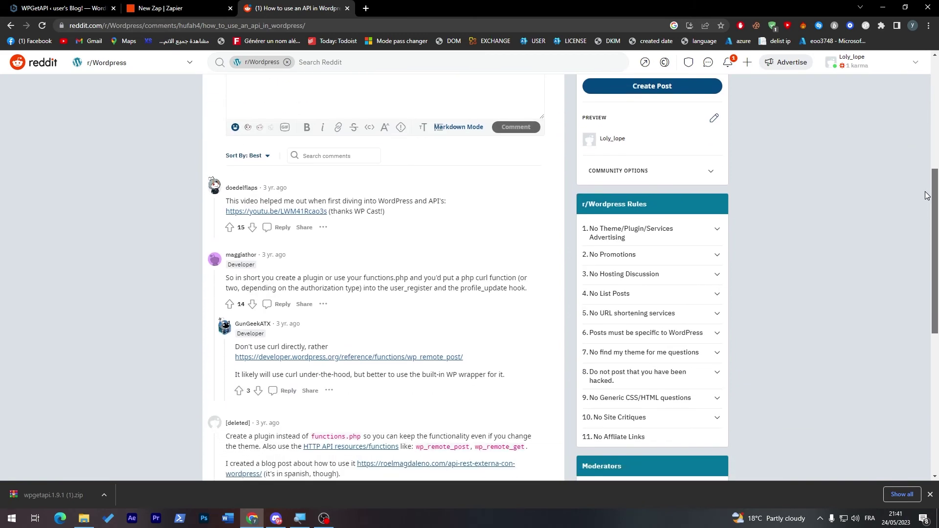
{"action": "scroll", "coordinate": [925, 192], "scroll_direction": "up", "scroll_amount": 1}
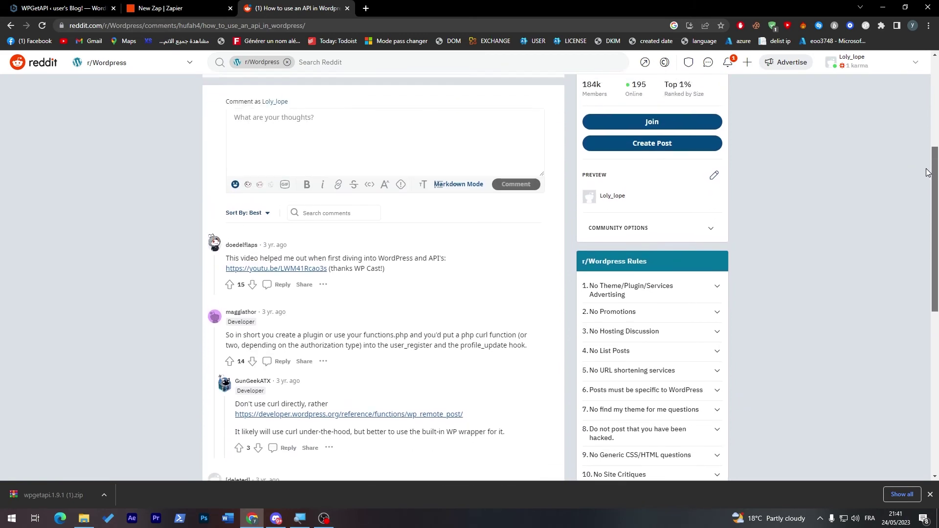
{"action": "scroll", "coordinate": [910, 127], "scroll_direction": "up", "scroll_amount": 2}
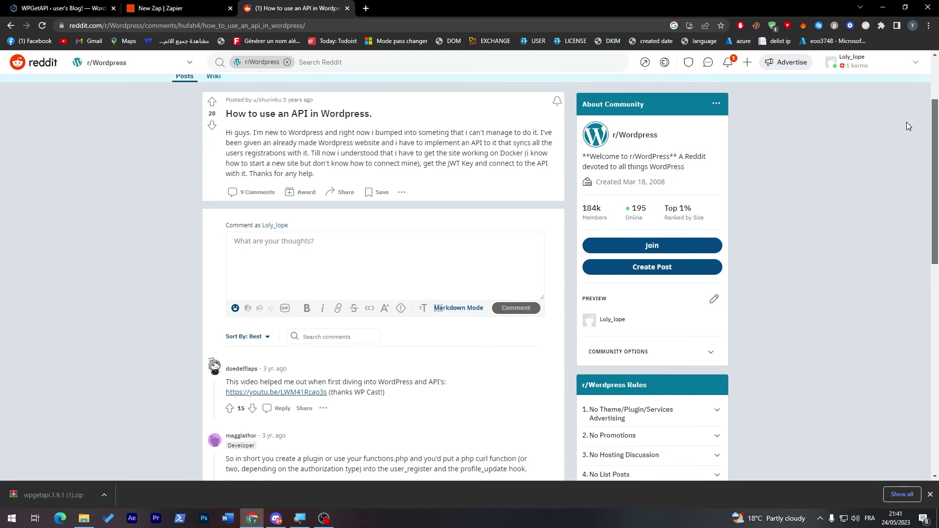
{"action": "scroll", "coordinate": [906, 122], "scroll_direction": "down", "scroll_amount": 3}
{"action": "scroll", "coordinate": [908, 192], "scroll_direction": "down", "scroll_amount": 2}
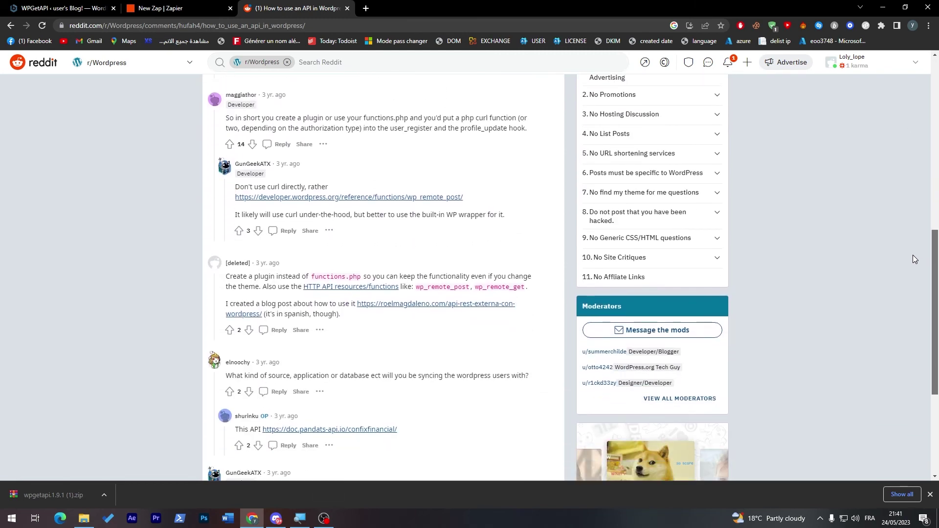
{"action": "scroll", "coordinate": [912, 255], "scroll_direction": "down", "scroll_amount": 1}
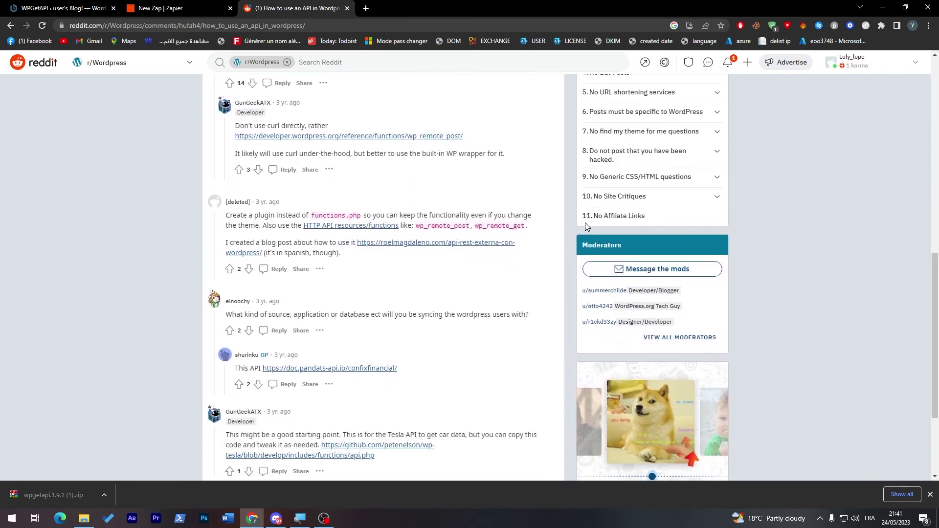
Follow a comment's developer.wordpress.org link to the wp_remote_post() reference
{"action": "left_click", "coordinate": [288, 138]}
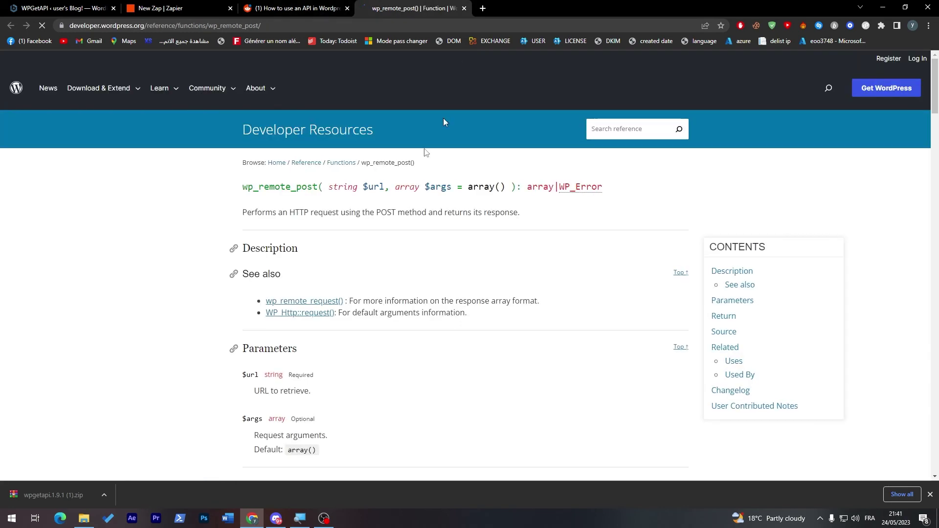
Skim the wp_remote_post() page through Source and Used By, then go back to Reddit
{"action": "left_click_drag", "start_coordinate": [224, 187], "coordinate": [301, 188]}
{"action": "left_click", "coordinate": [302, 188]}
{"action": "left_click", "coordinate": [934, 156]}
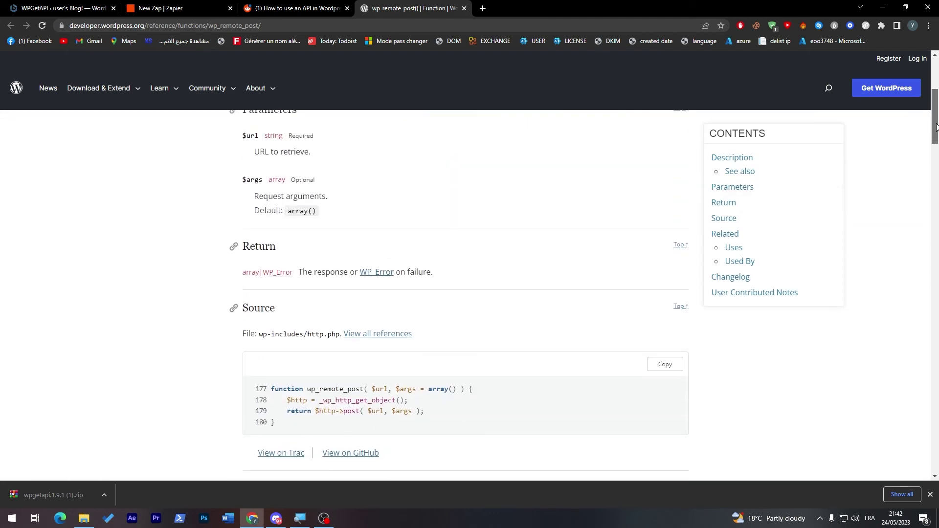
{"action": "scroll", "coordinate": [590, 220], "scroll_direction": "down", "scroll_amount": 3}
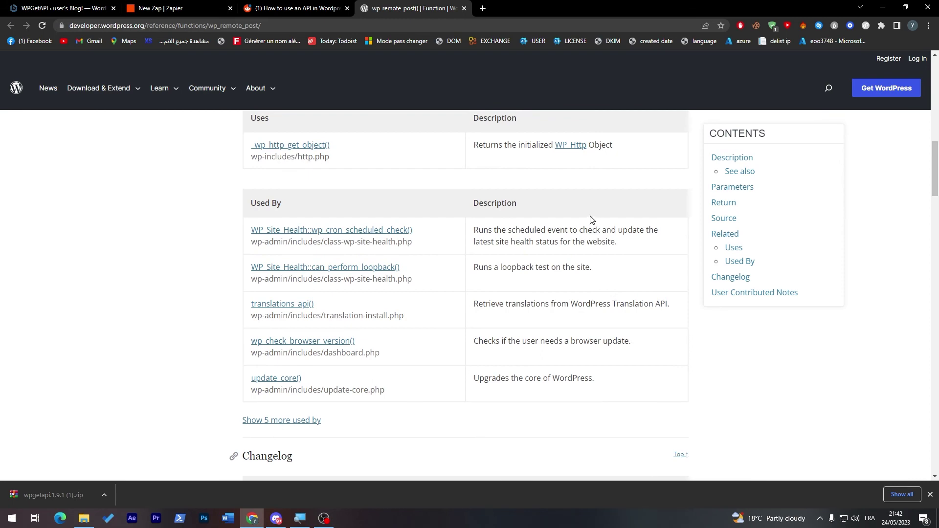
{"action": "left_click", "coordinate": [299, 9]}
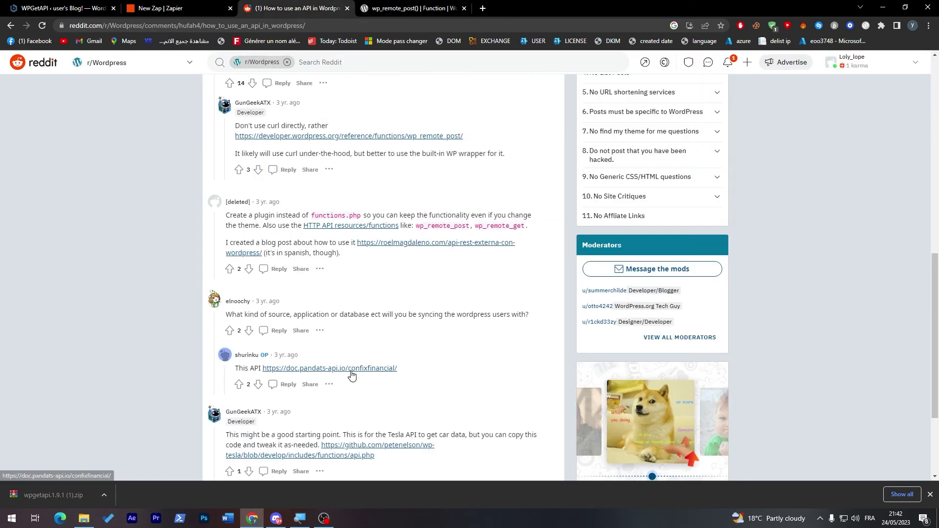
Glance at the Pandats API docs, close them, and open the GitHub wp-tesla api.php link
{"action": "left_click_drag", "start_coordinate": [240, 313], "coordinate": [340, 324]}
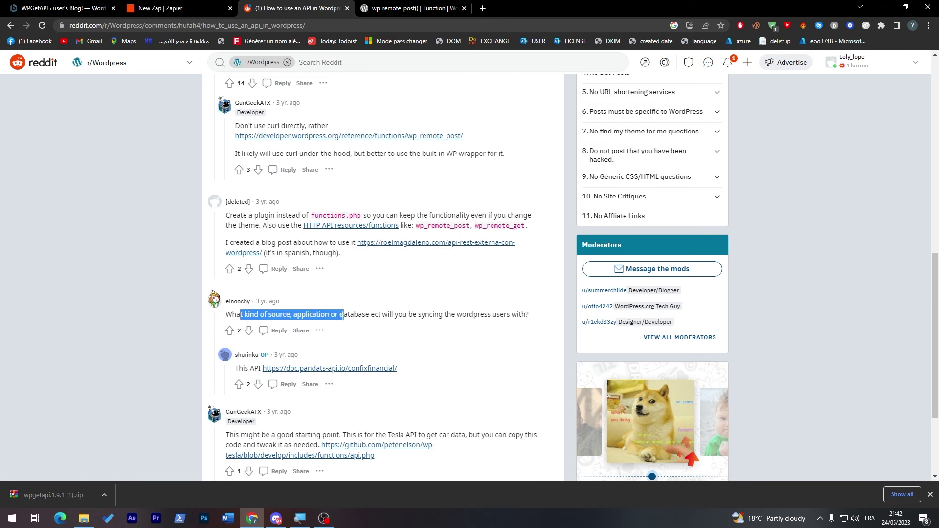
{"action": "left_click", "coordinate": [359, 333]}
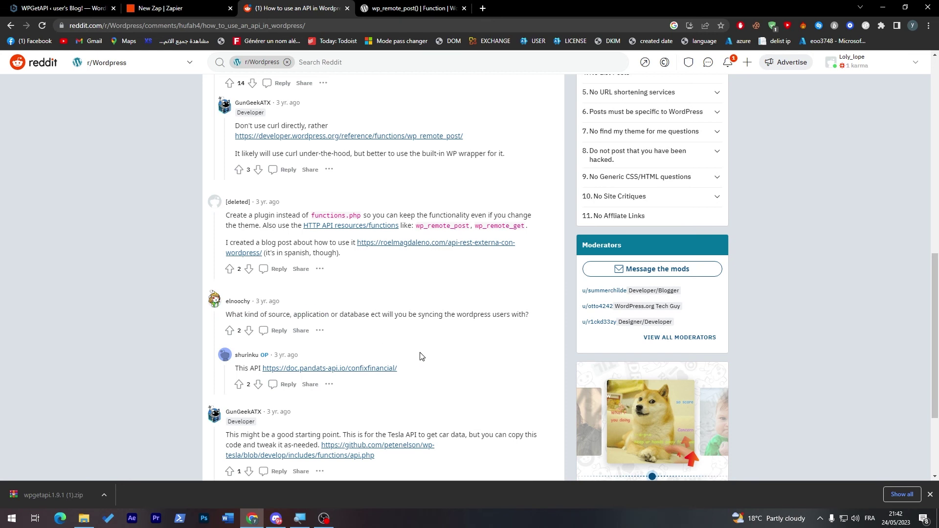
{"action": "middle_click", "coordinate": [364, 370]}
{"action": "scroll", "coordinate": [937, 334], "scroll_direction": "down", "scroll_amount": 1}
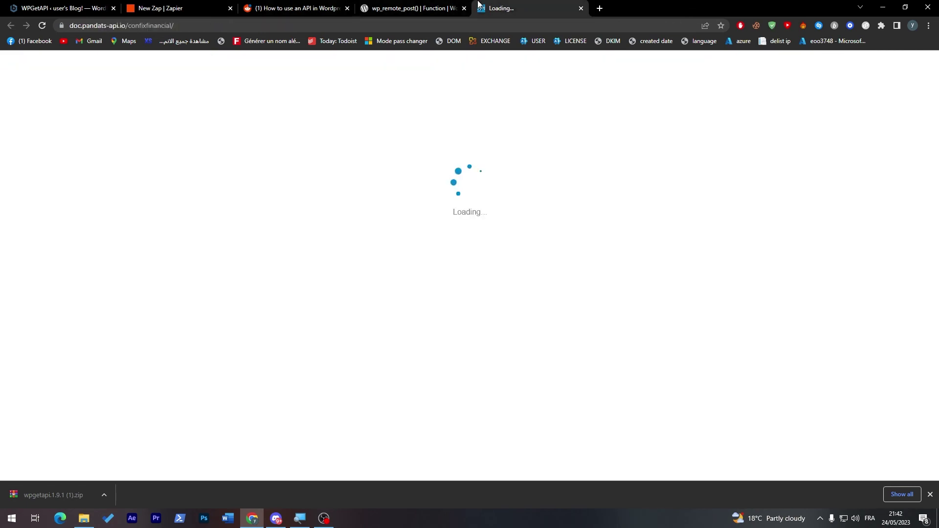
{"action": "left_click", "coordinate": [521, 8]}
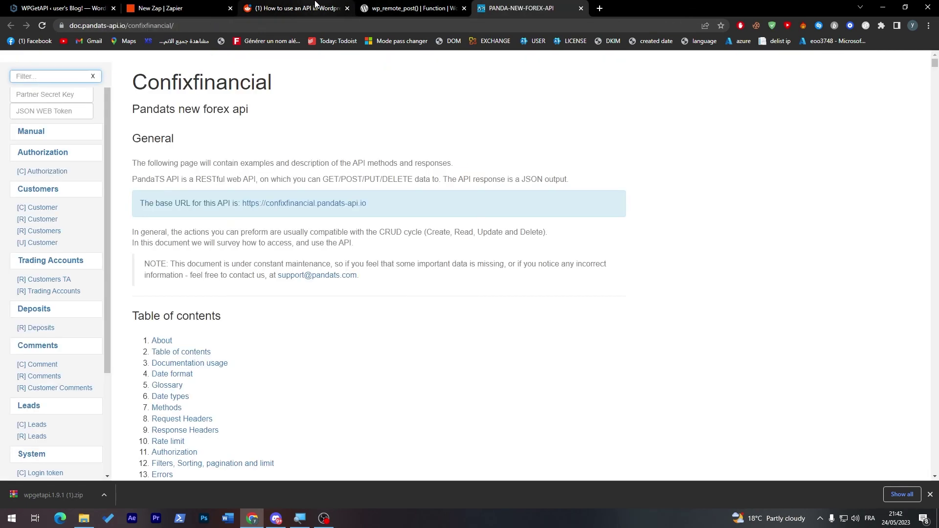
{"action": "left_click", "coordinate": [316, 5]}
{"action": "scroll", "coordinate": [894, 270], "scroll_direction": "down", "scroll_amount": 1}
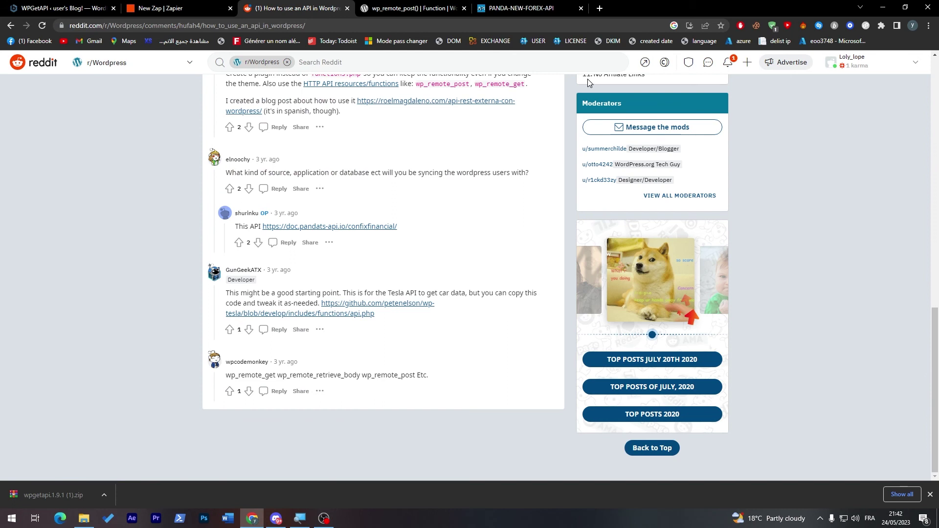
{"action": "left_click", "coordinate": [579, 8]}
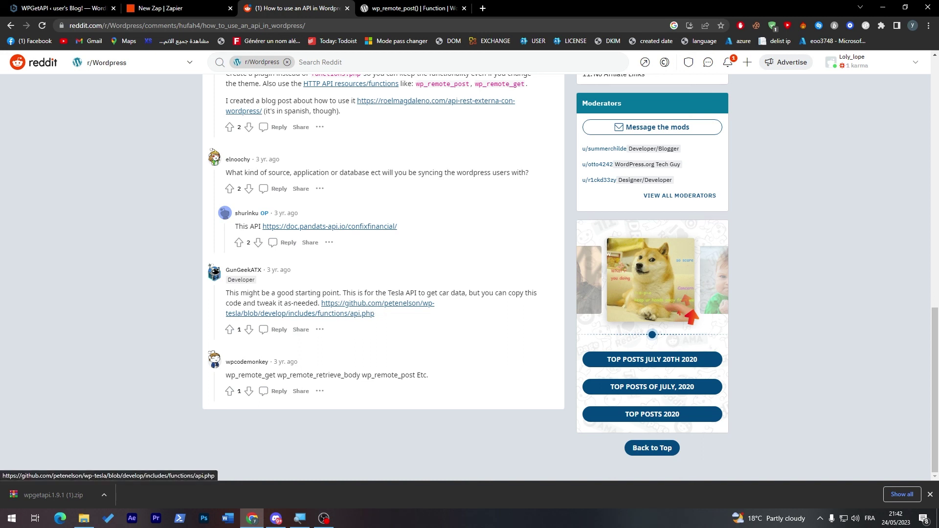
{"action": "left_click", "coordinate": [356, 307]}
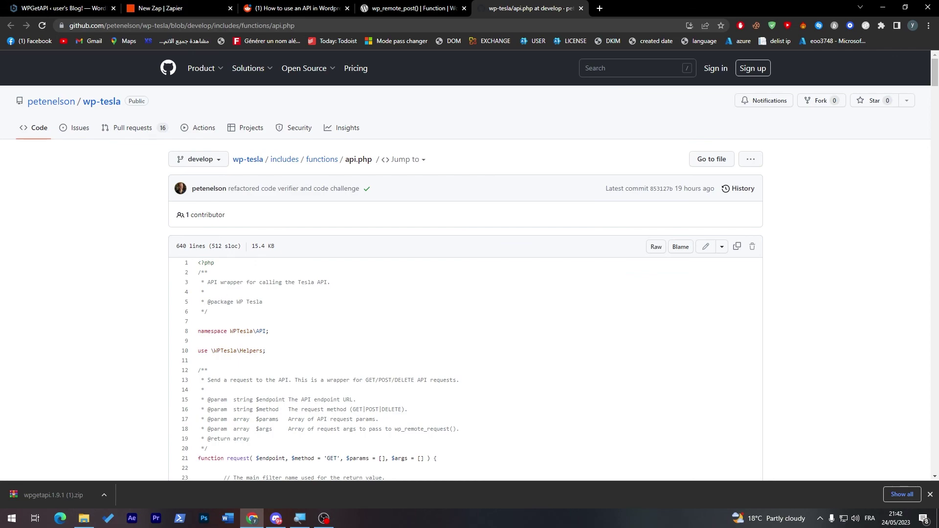
{"action": "mouse_move", "coordinate": [936, 61]}
{"action": "left_mouse_down"}
{"action": "mouse_move", "coordinate": [916, 473]}
{"action": "mouse_move", "coordinate": [934, 389]}
{"action": "mouse_move", "coordinate": [933, 64]}
{"action": "left_mouse_up"}
{"action": "left_click", "coordinate": [194, 8]}
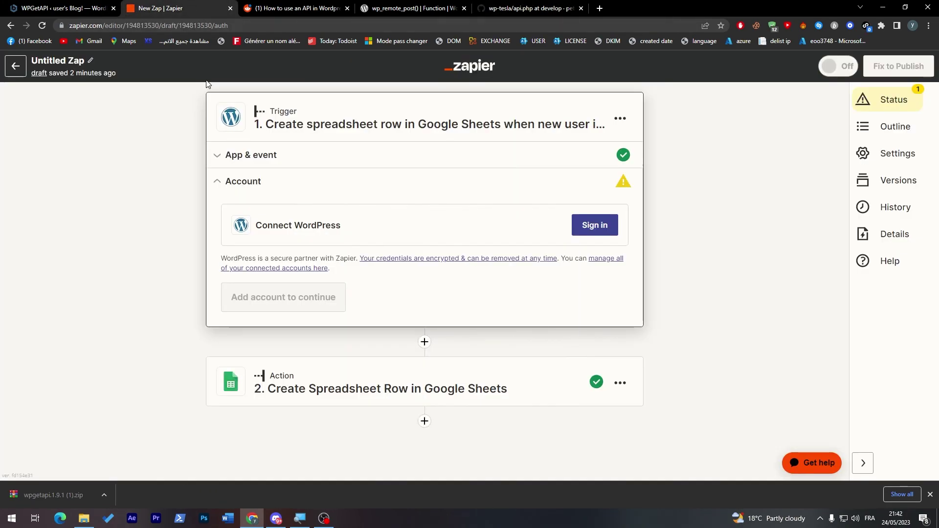
{"action": "left_click", "coordinate": [60, 7]}
{"action": "left_click", "coordinate": [561, 8]}
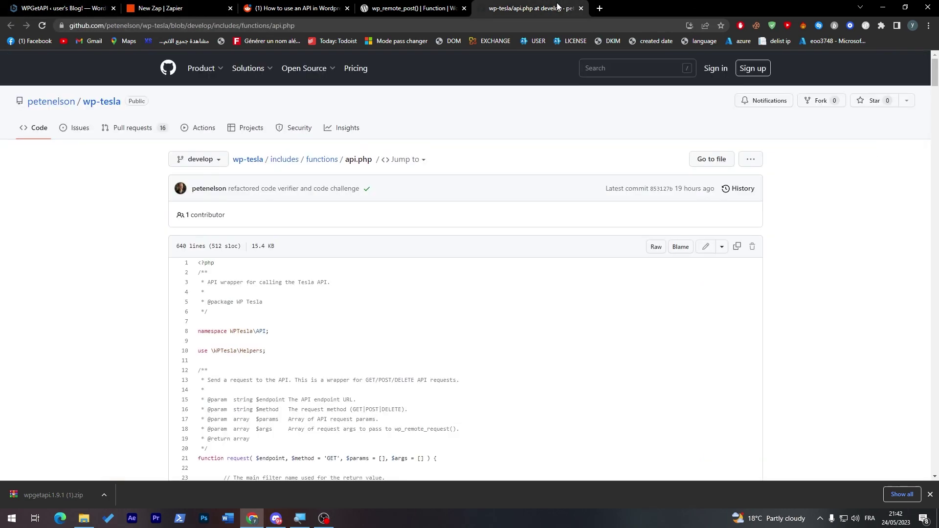